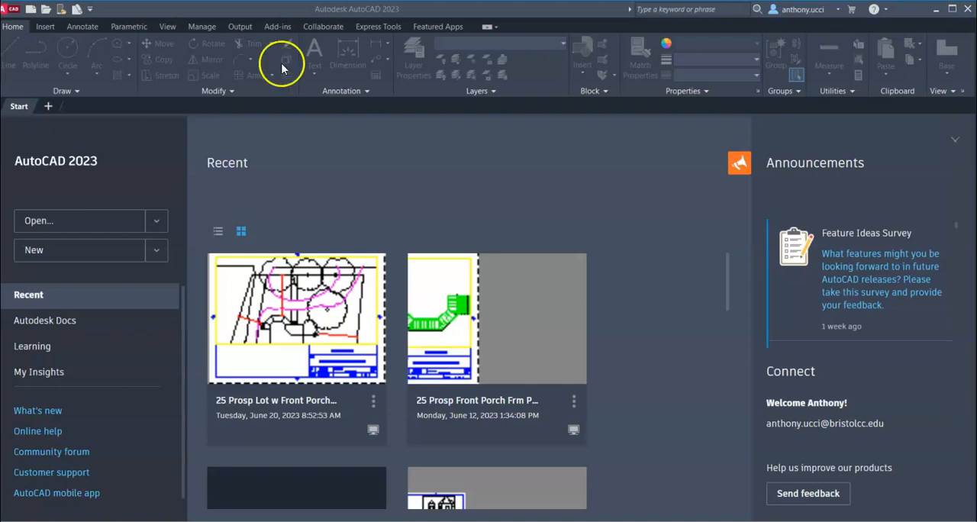
Create a new drawing from CAD 101 Metric Templates.dwt in the Templates folder of CAD101 Comp Aid Draft on the college OneDrive
left_click(32, 13)
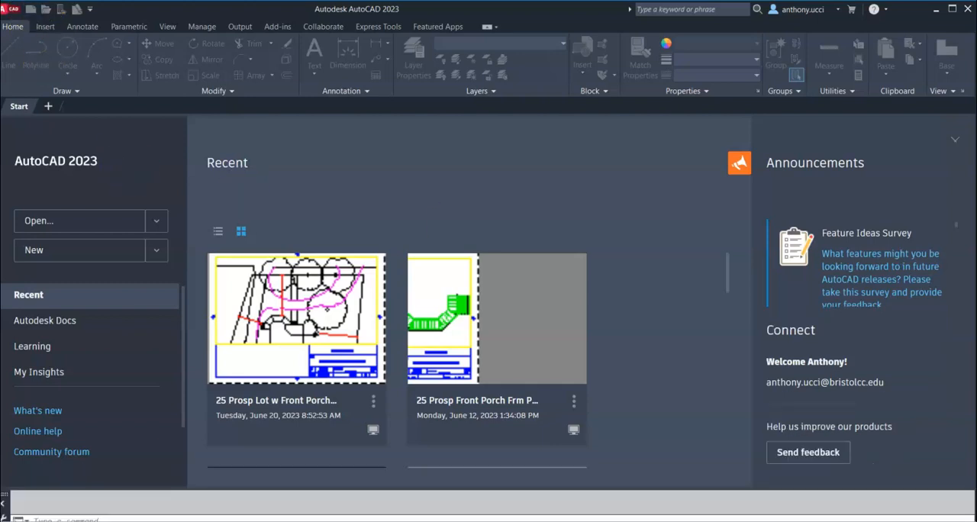
left_click_drag(976, 137, 501, 125)
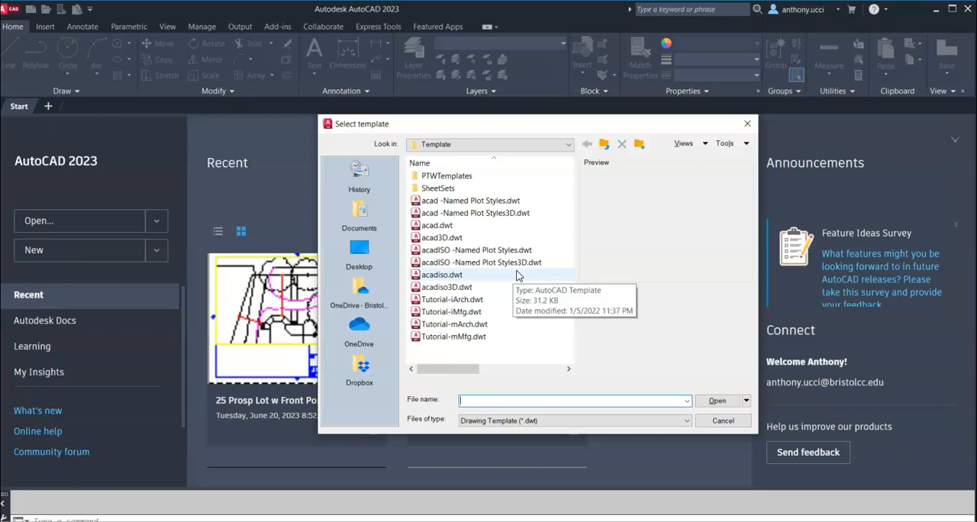
left_click(568, 144)
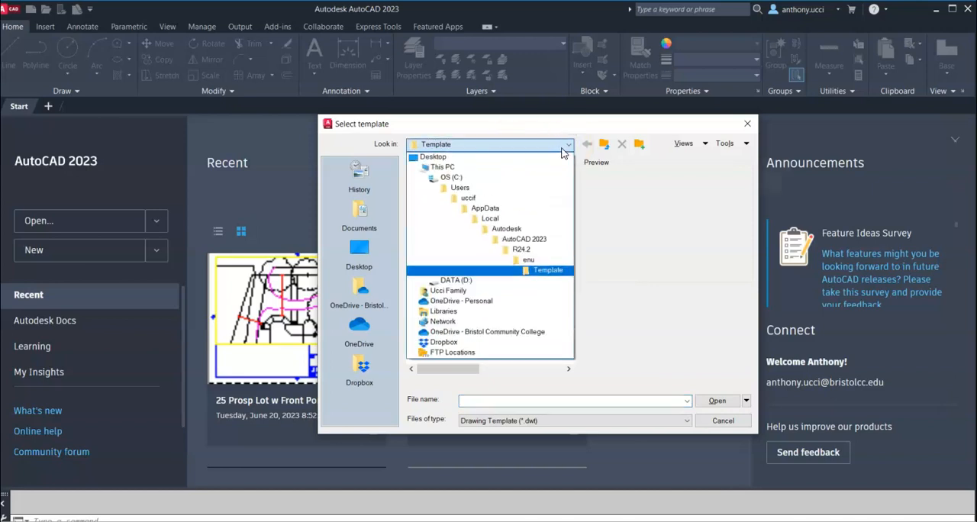
left_click(463, 333)
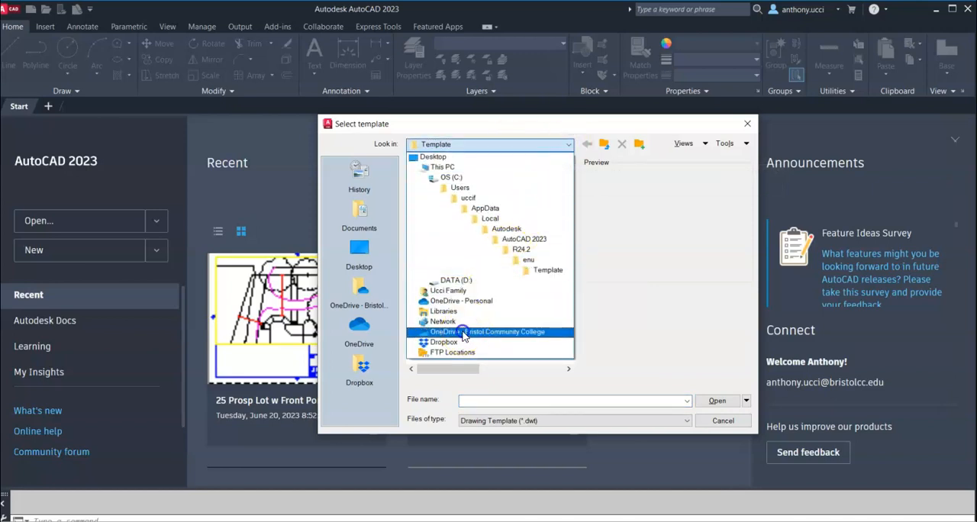
double_click(450, 200)
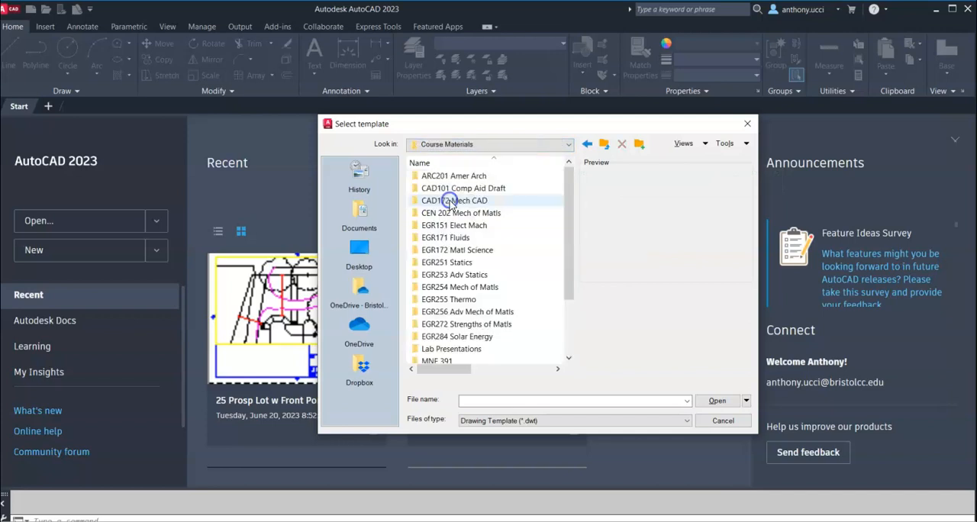
double_click(451, 188)
left_click(441, 263)
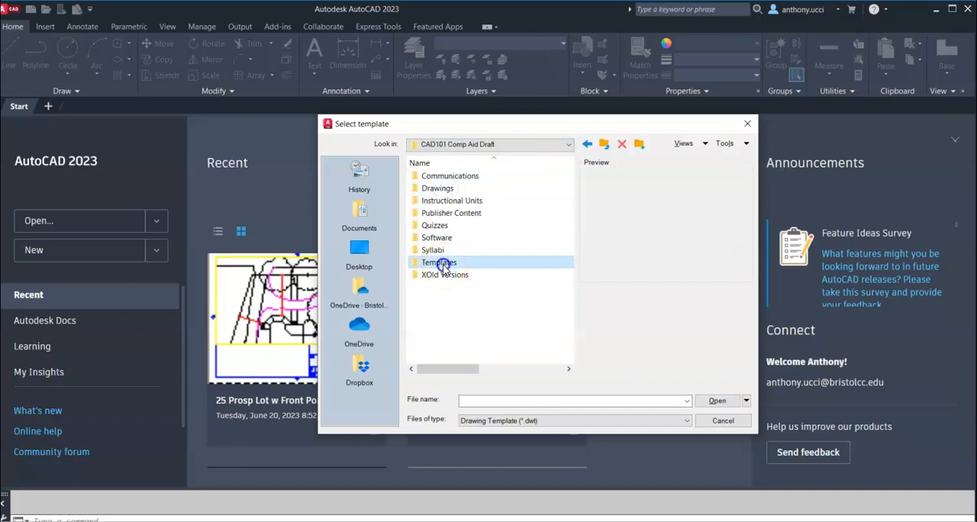
double_click(441, 263)
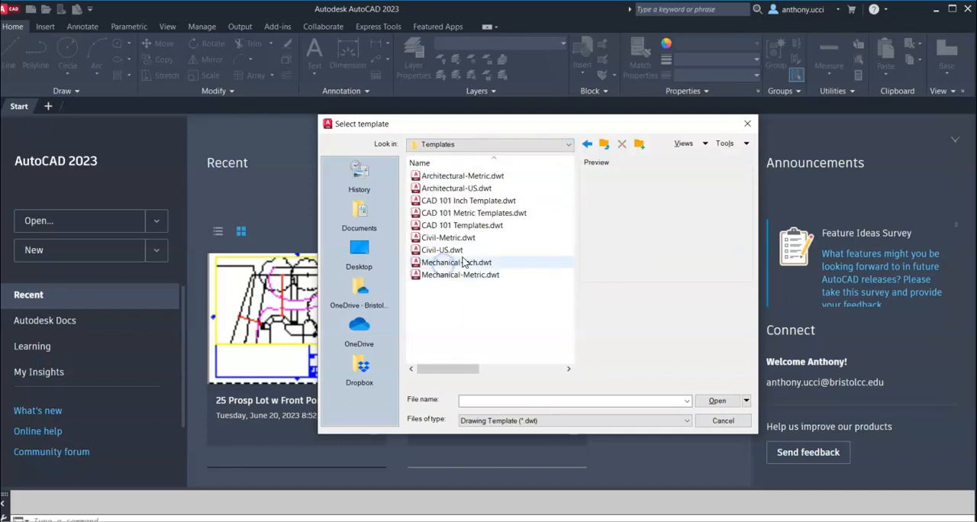
double_click(467, 214)
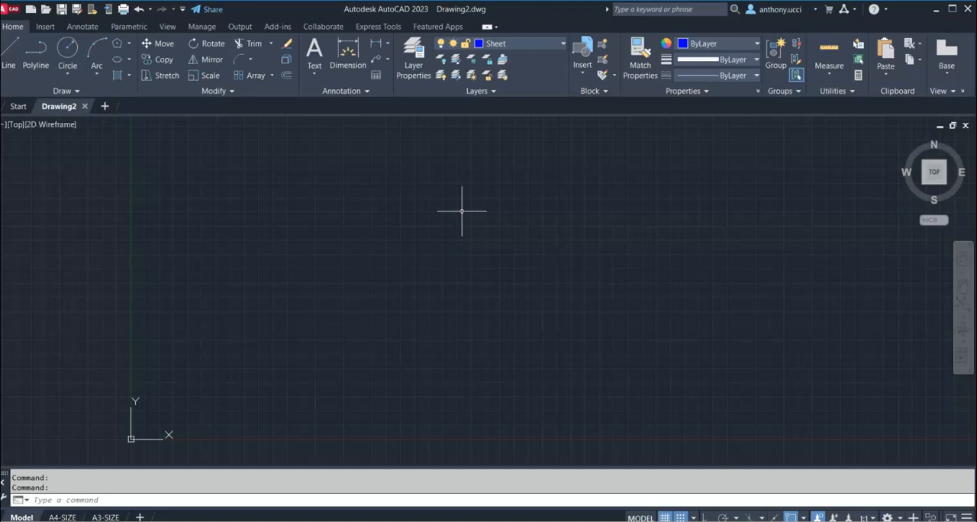
Review the template's layer list and its A4-SIZE and A3-SIZE layouts, and return to model space
left_click(562, 44)
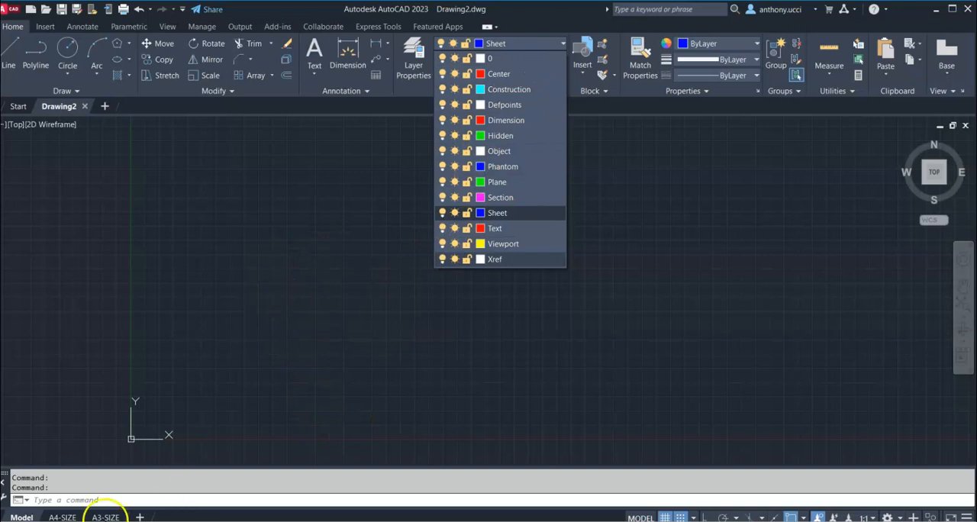
left_click(62, 517)
left_click(62, 518)
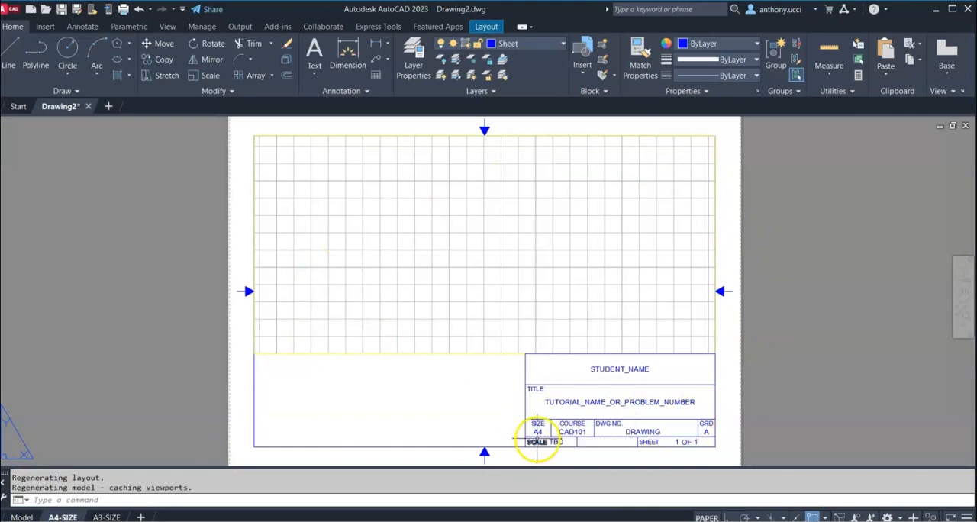
left_click(107, 517)
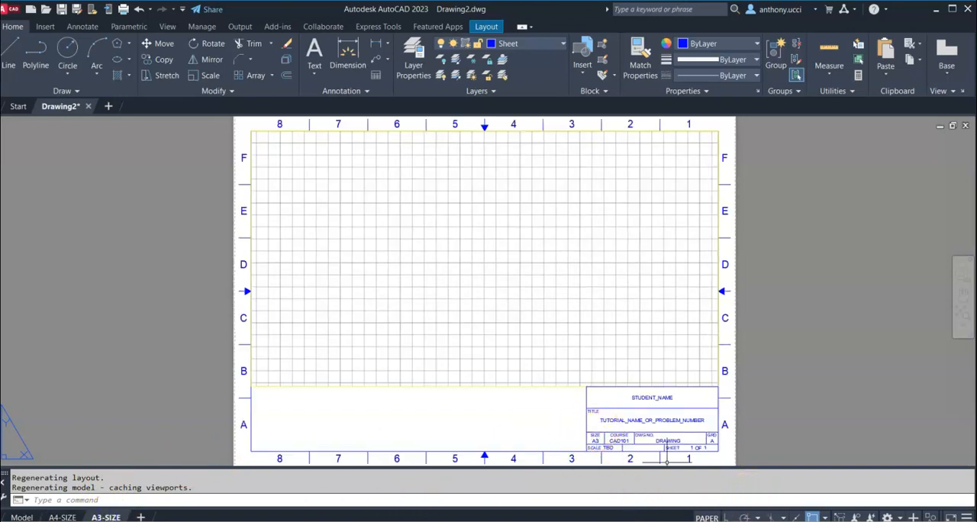
mouse_move(17, 517)
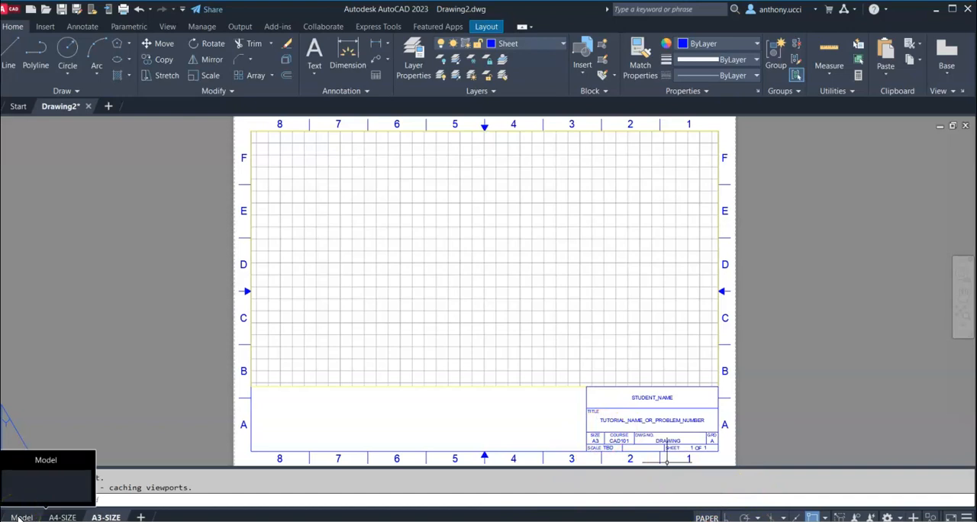
left_click(19, 516)
left_click(125, 498)
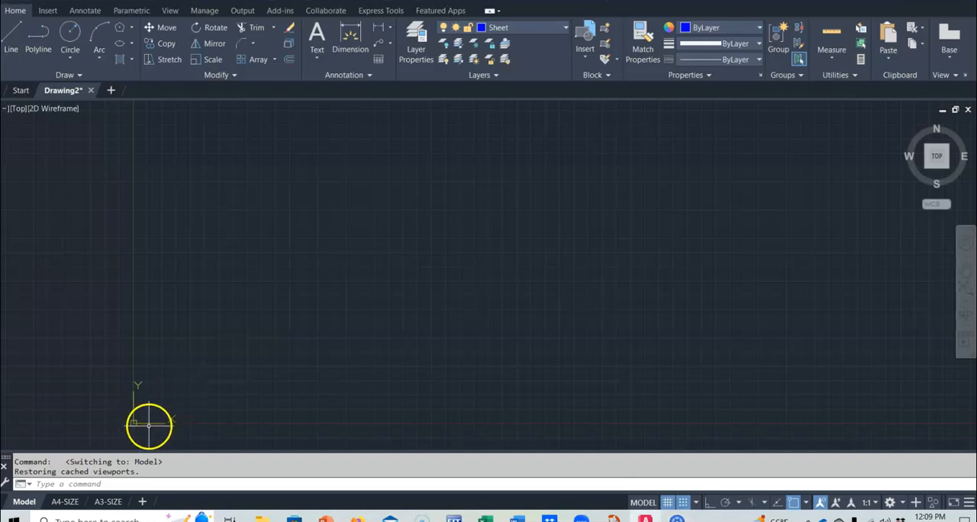
right_click(207, 365)
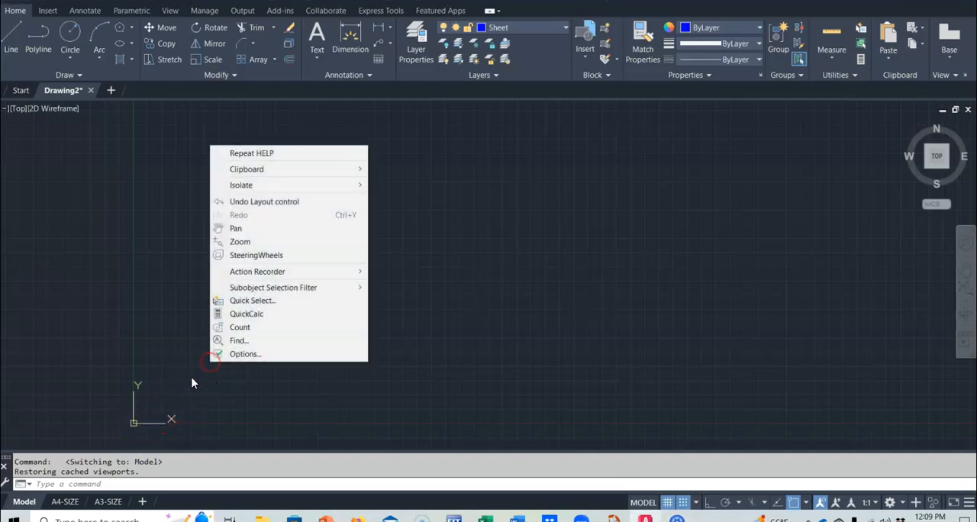
right_click(146, 387)
left_click(144, 392)
right_click(223, 339)
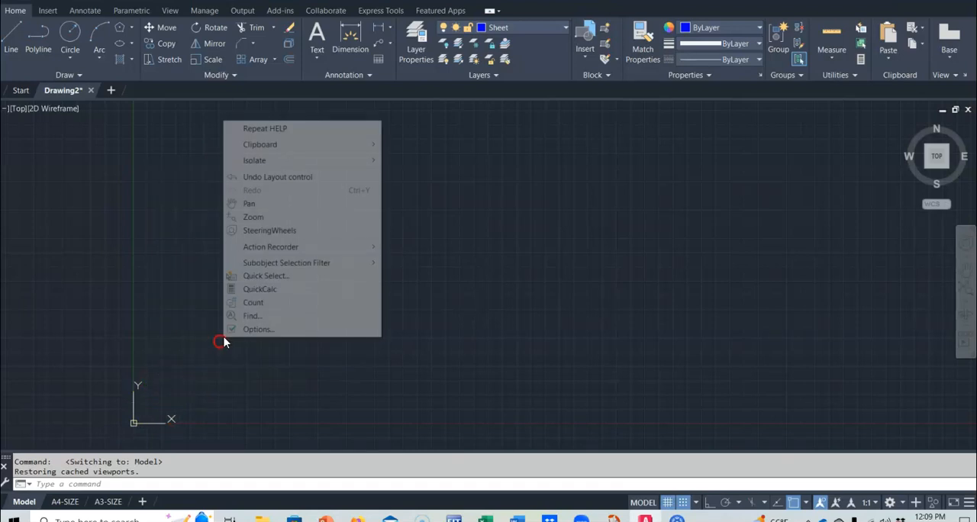
left_click_drag(160, 395, 251, 305)
Set the snap X and Y spacing to 5 in the drafting settings
mouse_move(201, 371)
middle_mouse_down()
mouse_move(304, 271)
mouse_move(381, 244)
middle_mouse_up()
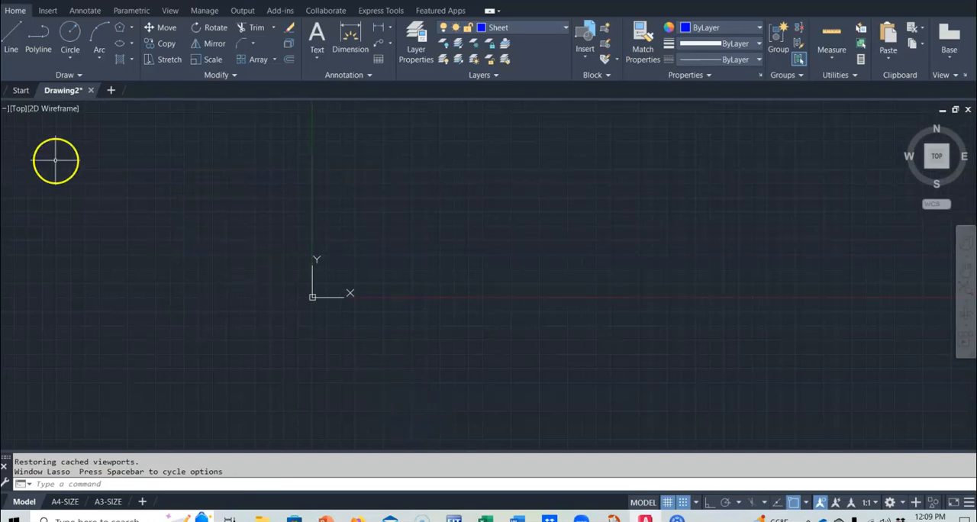
left_click(71, 37)
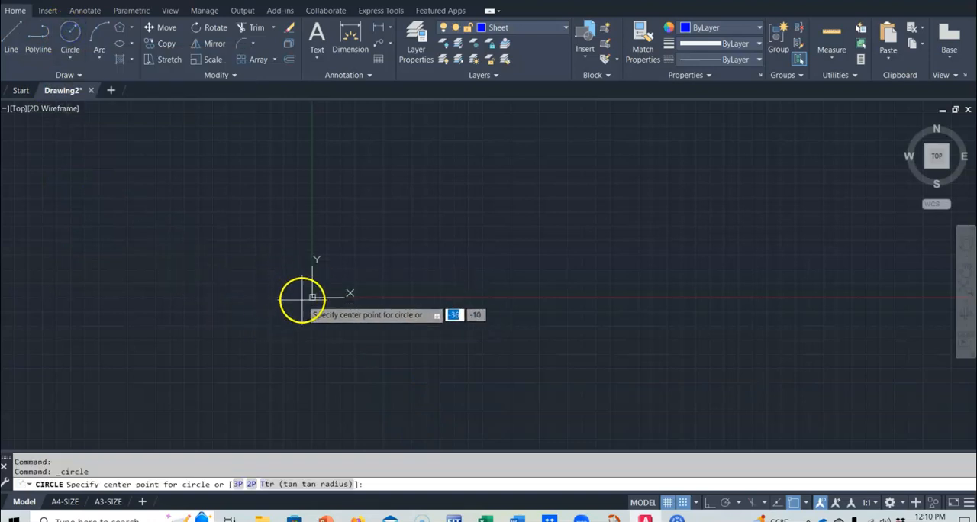
scroll(304, 310, "up", 6)
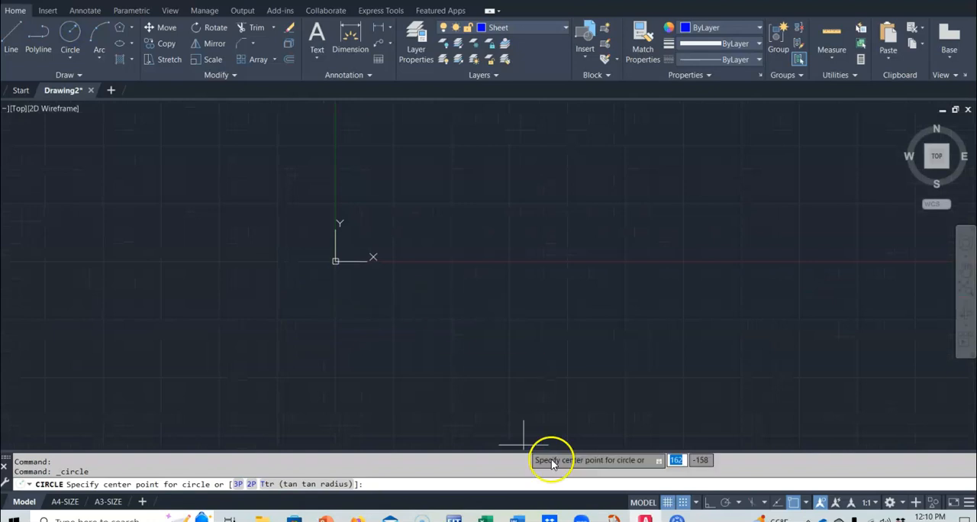
left_click(696, 502)
left_click(708, 489)
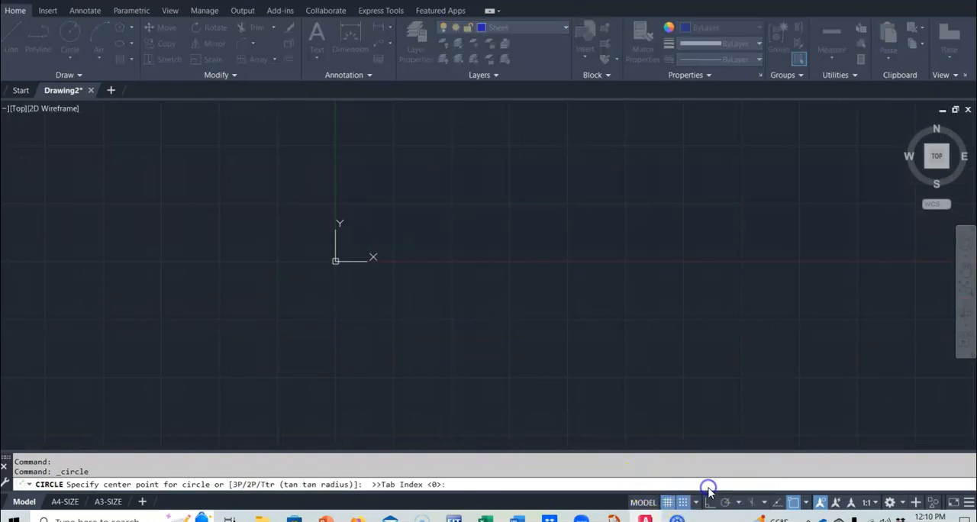
left_click_drag(529, 206, 504, 129)
left_click(517, 194)
key("BackSpace")
type("5")
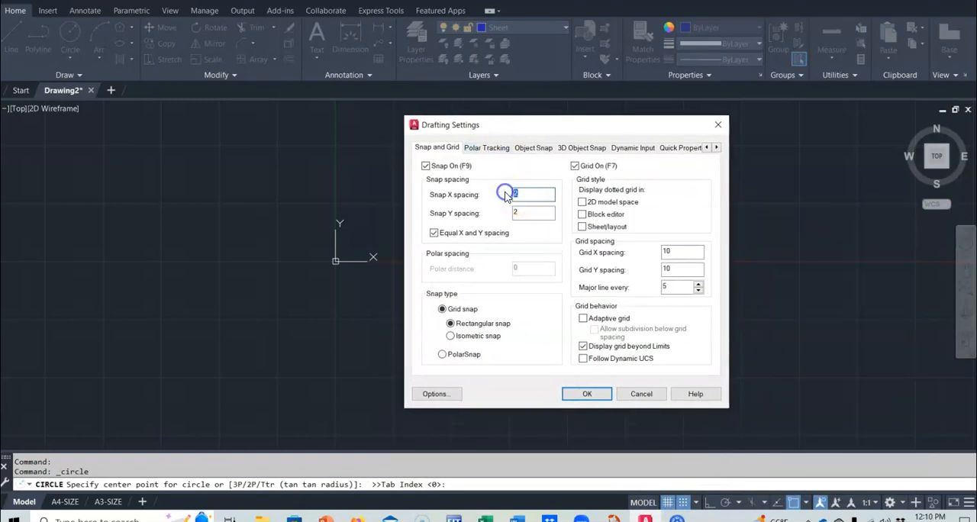
double_click(513, 213)
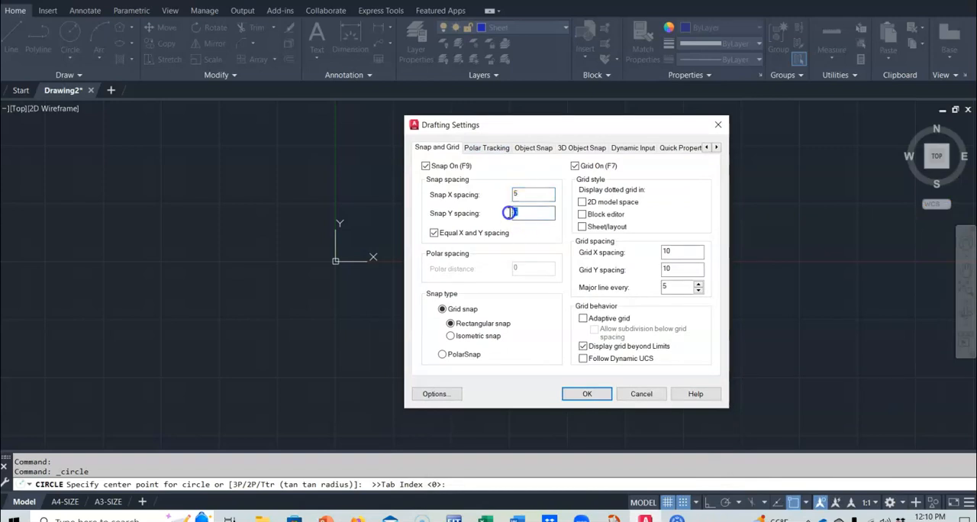
type("5")
left_click(589, 394)
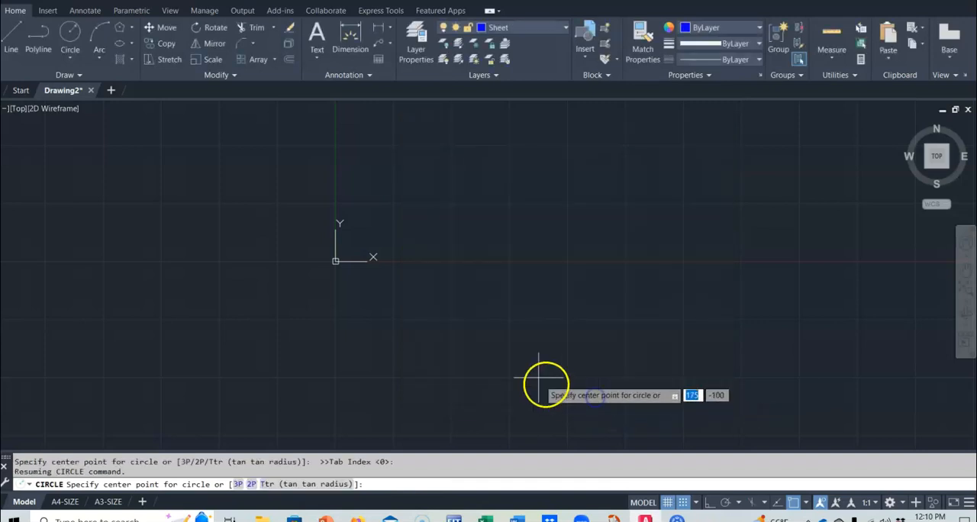
Turn on the cursor coordinates display while the Circle command is active
scroll(350, 269, "up", 4)
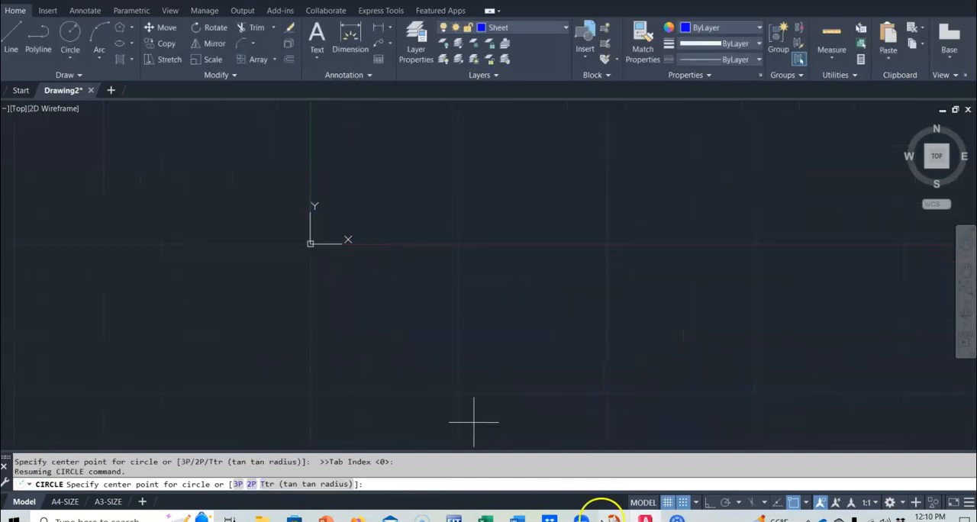
left_click(71, 36)
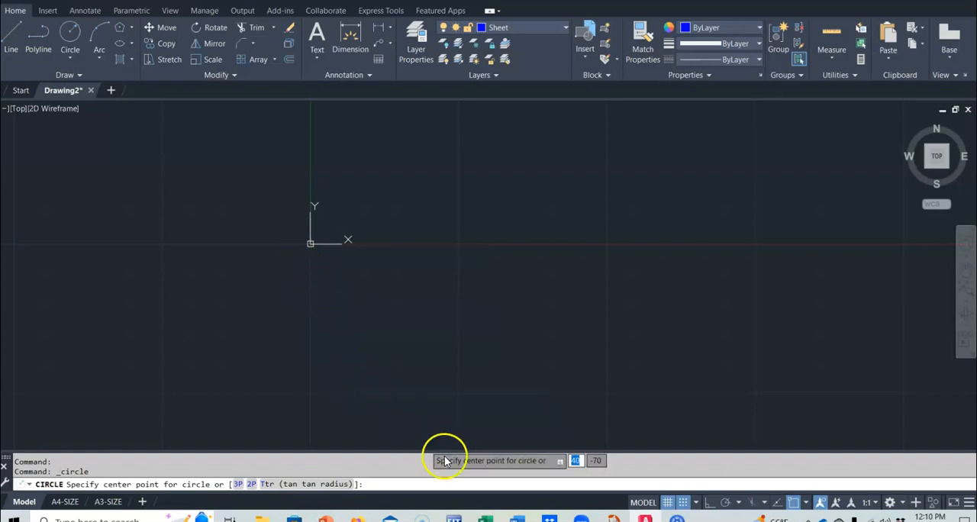
left_click(969, 505)
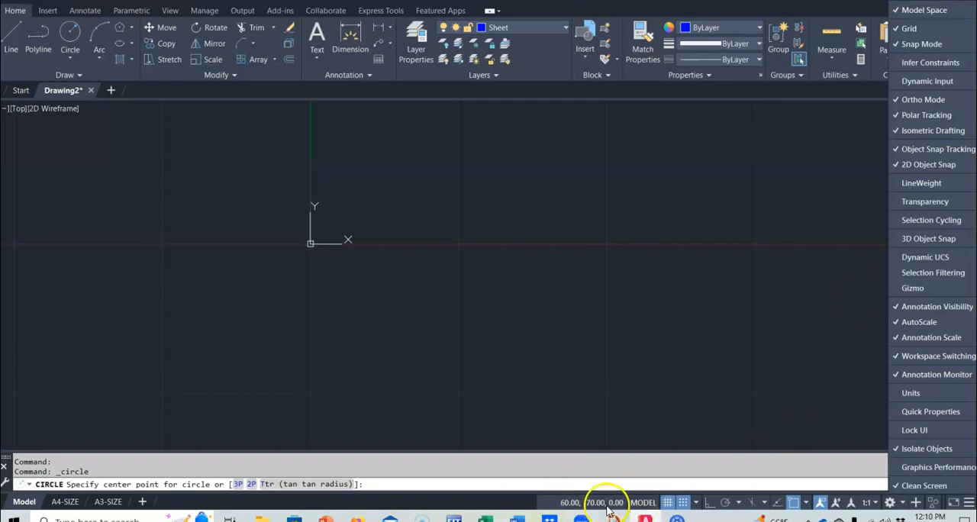
left_click(605, 416)
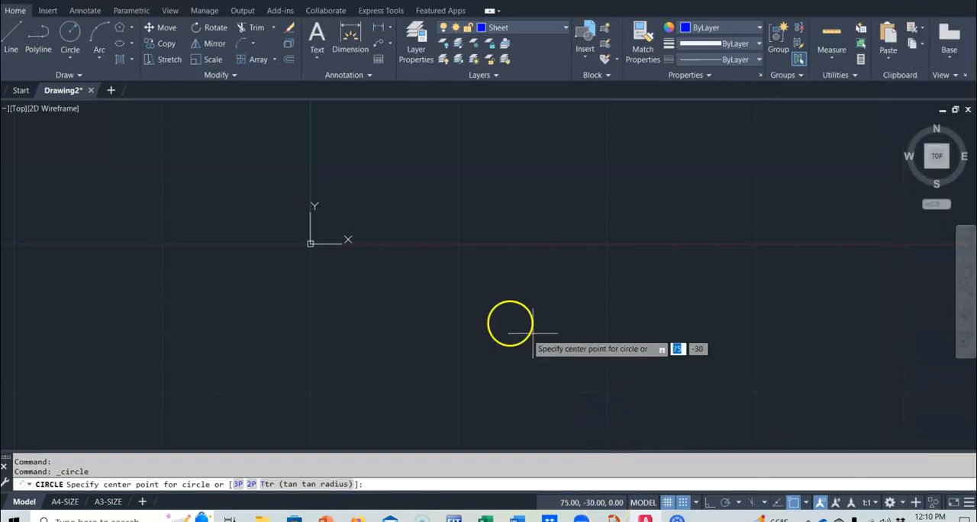
Draw a circle of radius 15 centred on the origin
left_click(310, 243)
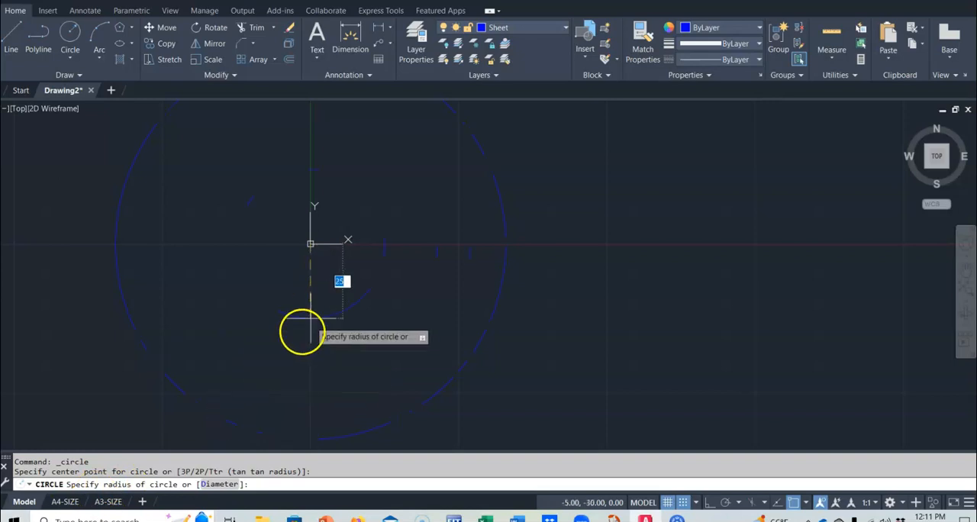
type("1")
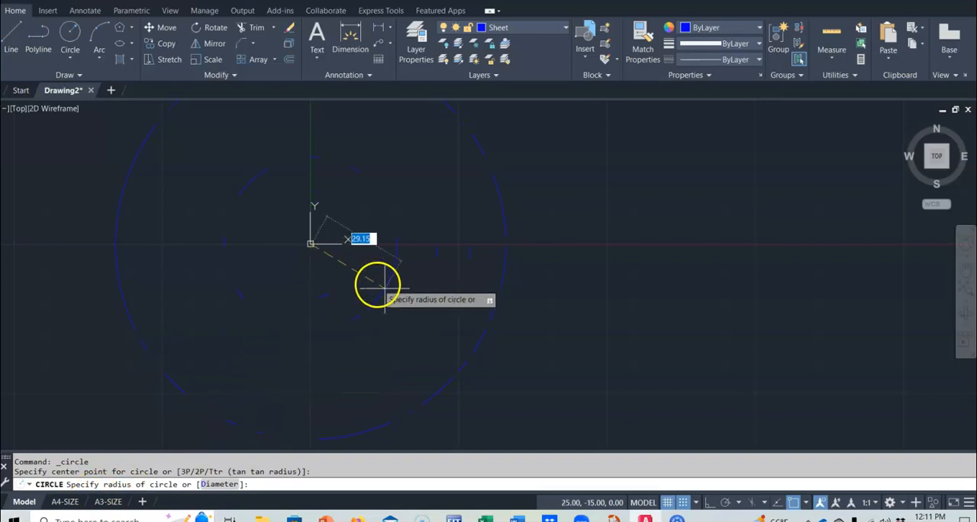
type("5")
key("Return")
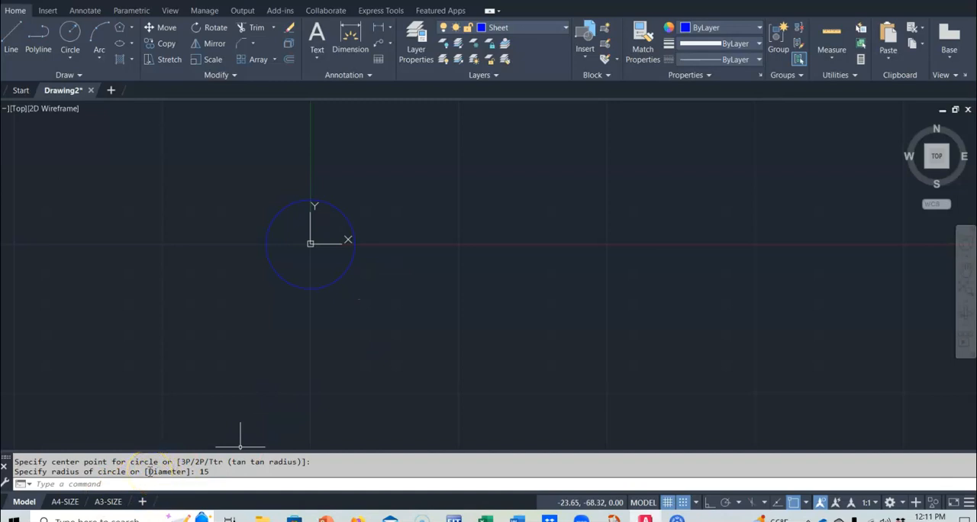
Move the circle at the origin to the Object layer
left_click(348, 222)
left_click(564, 27)
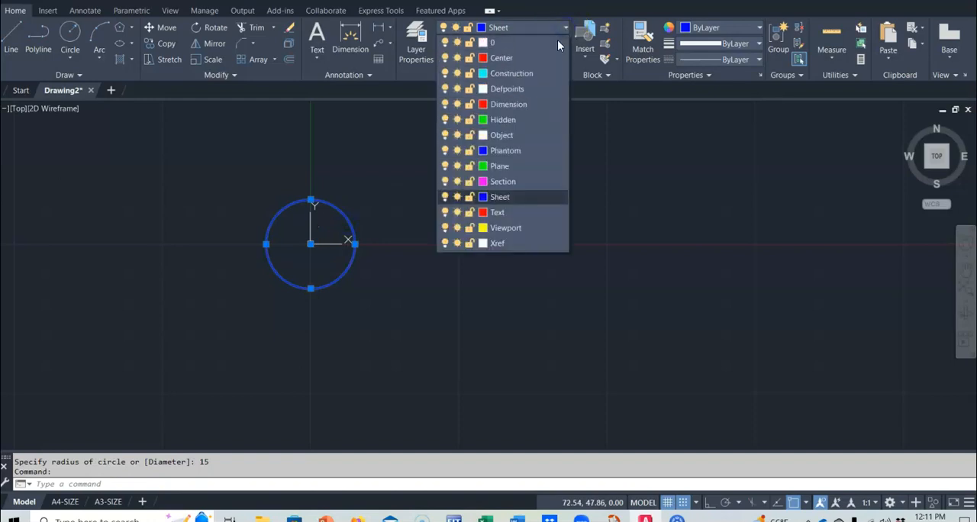
left_click(496, 135)
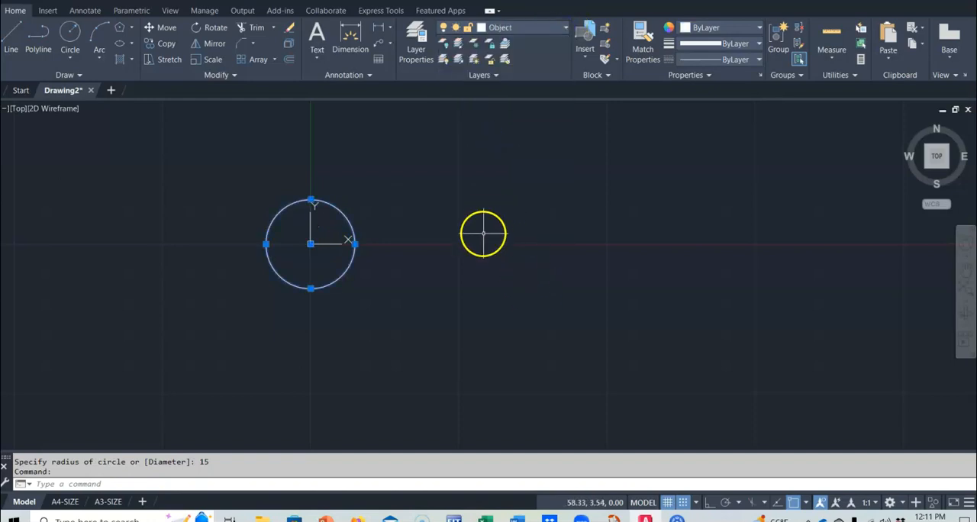
left_click(524, 29)
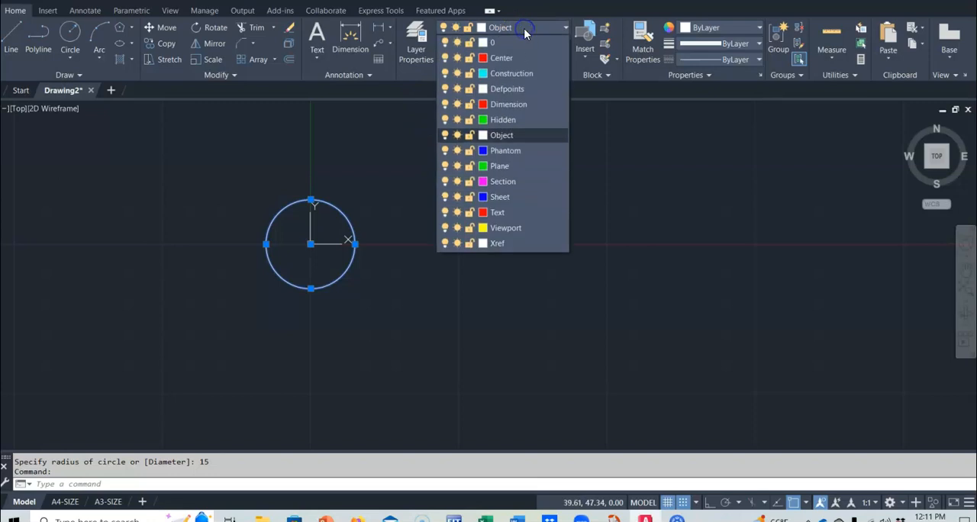
left_click(437, 133)
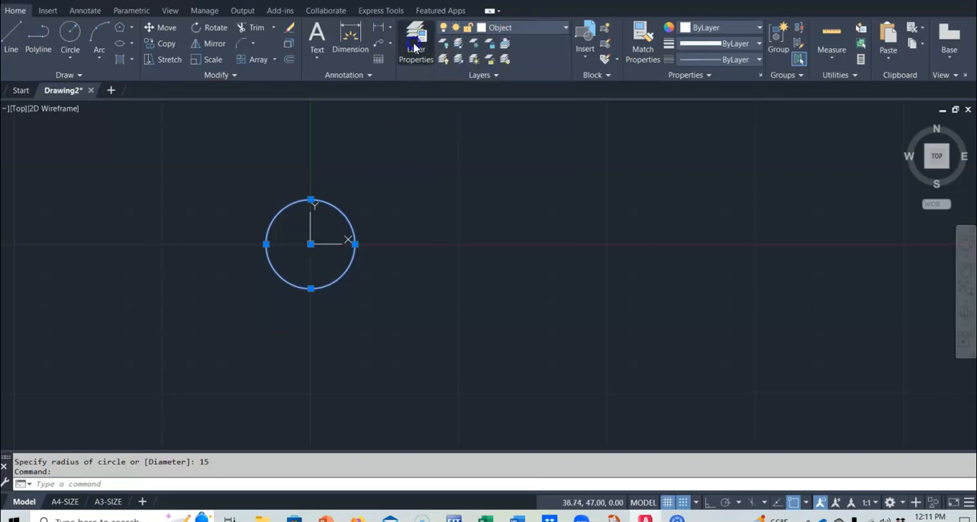
Make the Object layer current and close the layer properties
left_click(416, 47)
double_click(164, 187)
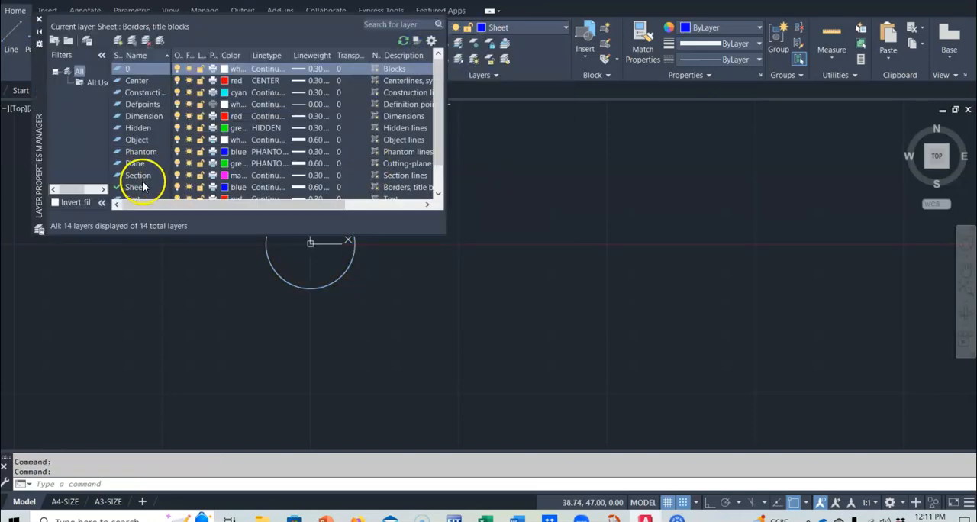
left_click(139, 141)
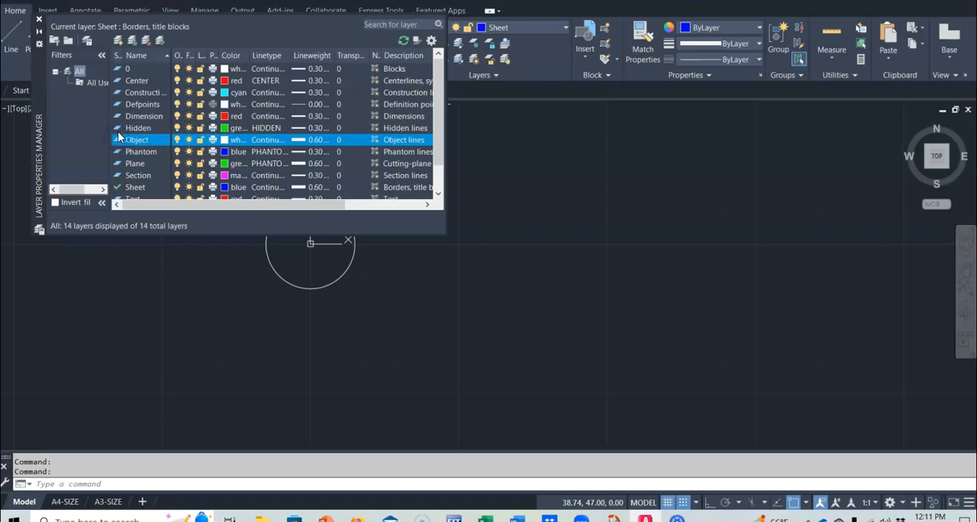
left_click(159, 41)
left_click(580, 235)
key("Escape")
key("Escape")
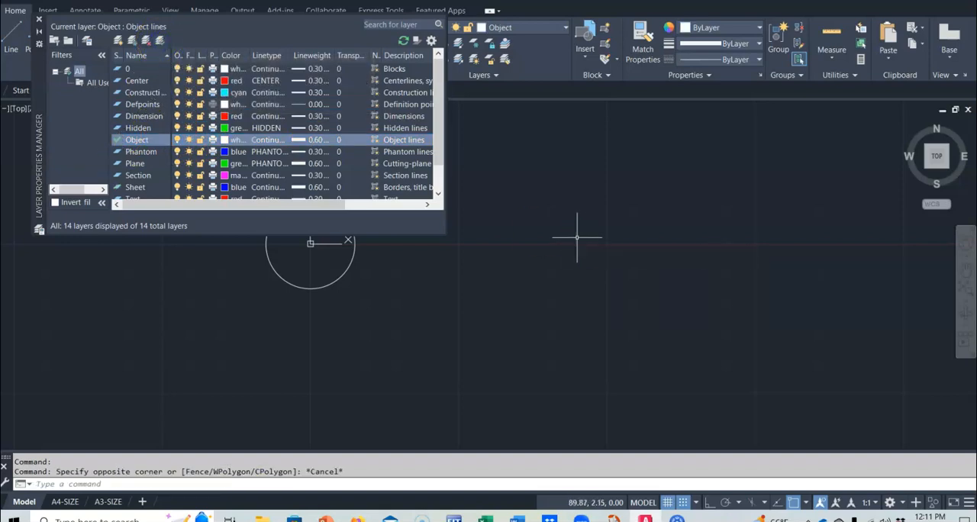
left_click(38, 19)
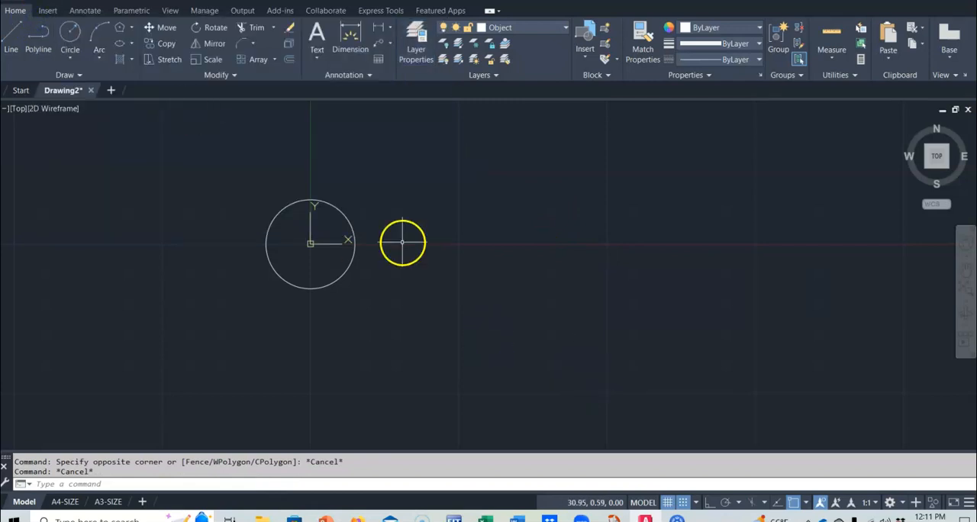
Draw a six-sided polygon centred on the origin, inscribed in a circle of radius 10, with a vertex pointing straight up
left_click(132, 27)
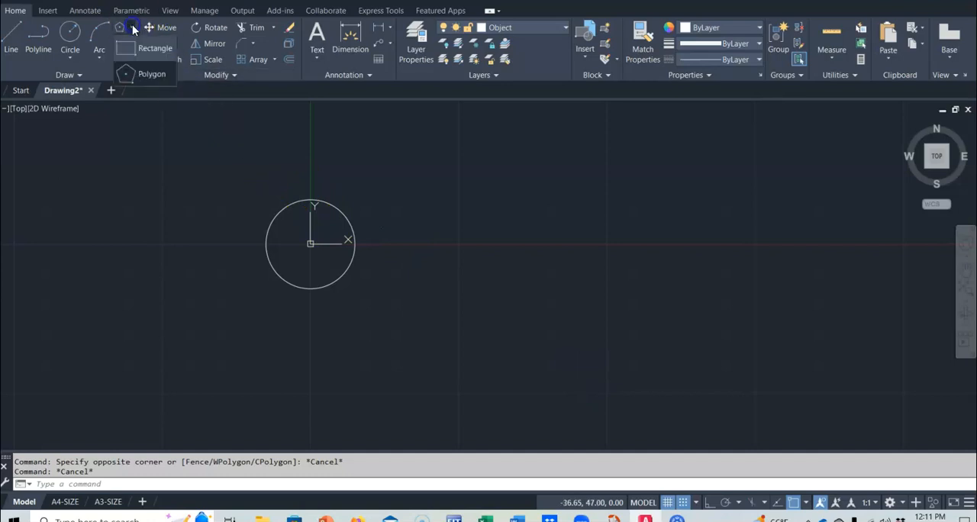
left_click(140, 75)
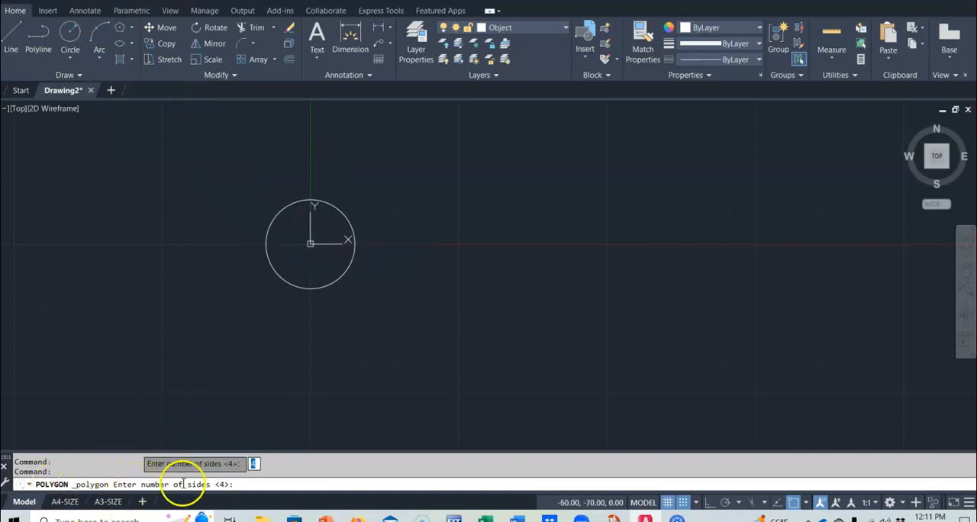
type("6")
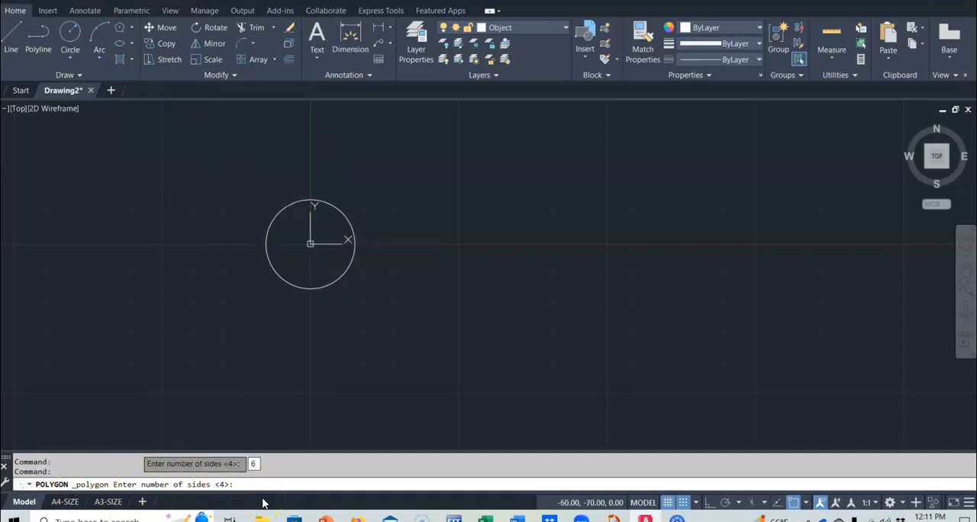
key("Return")
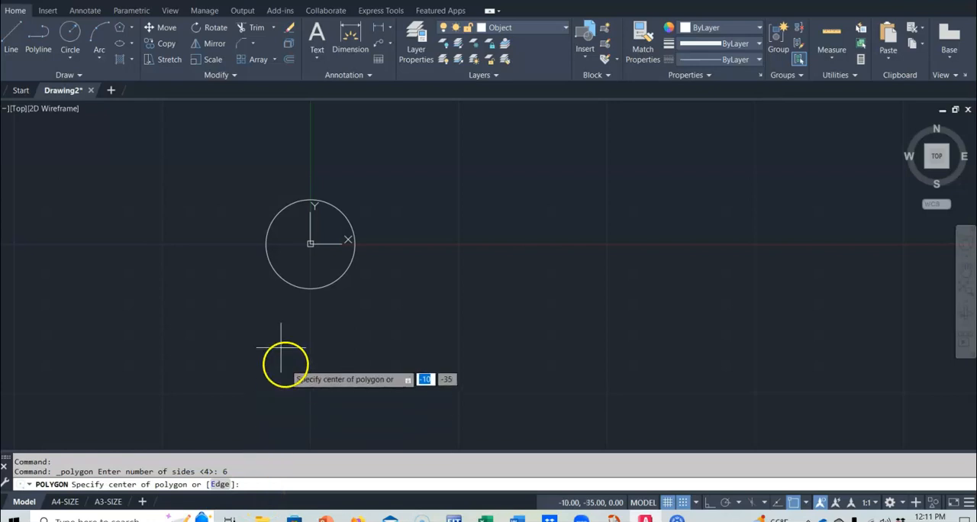
left_click(310, 243)
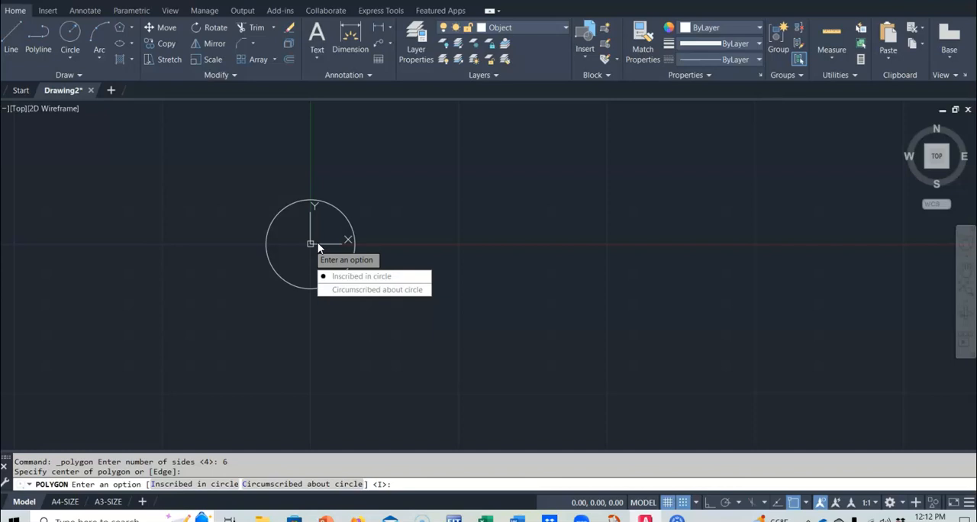
key("Return")
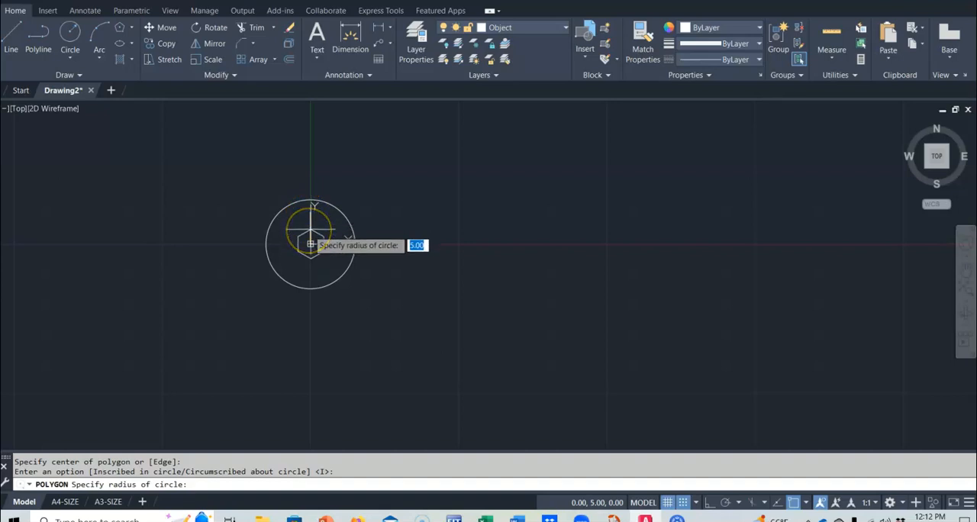
left_click(309, 219)
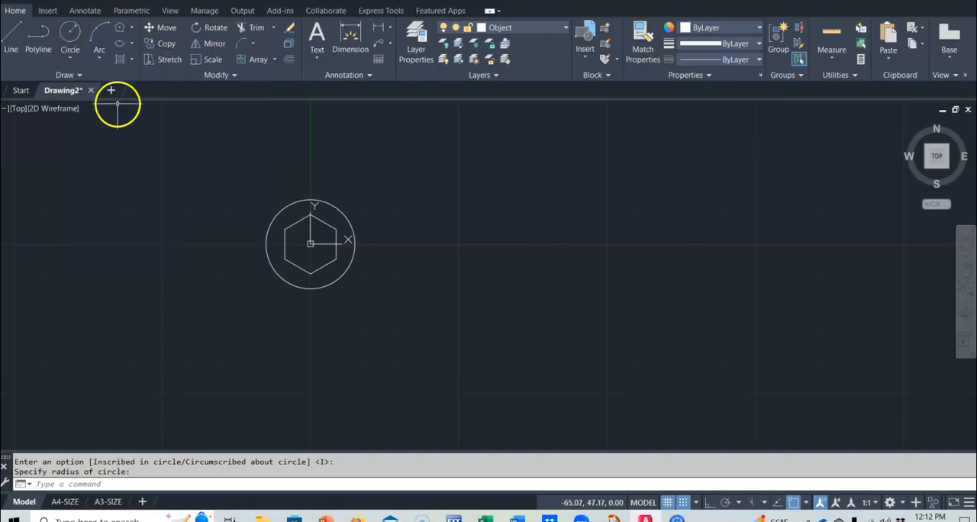
Draw an ellipse by axis endpoints starting at -20,0, with a horizontal axis of 70 and a distance of 25 to the other axis
mouse_move(91, 97)
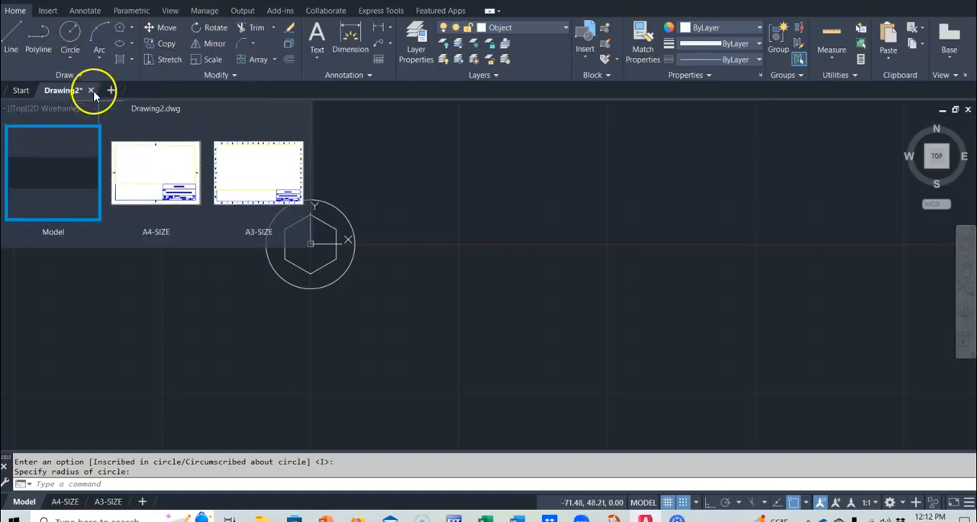
left_click(132, 46)
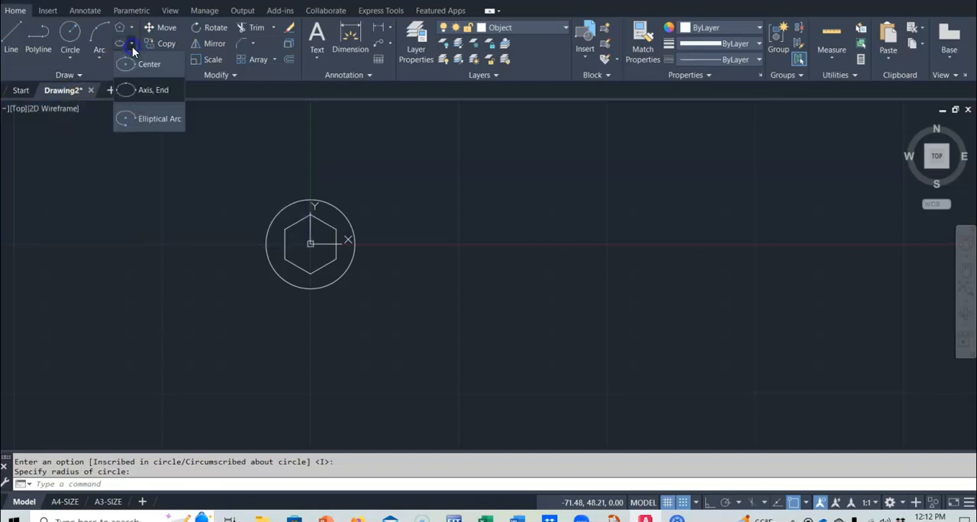
left_click(147, 91)
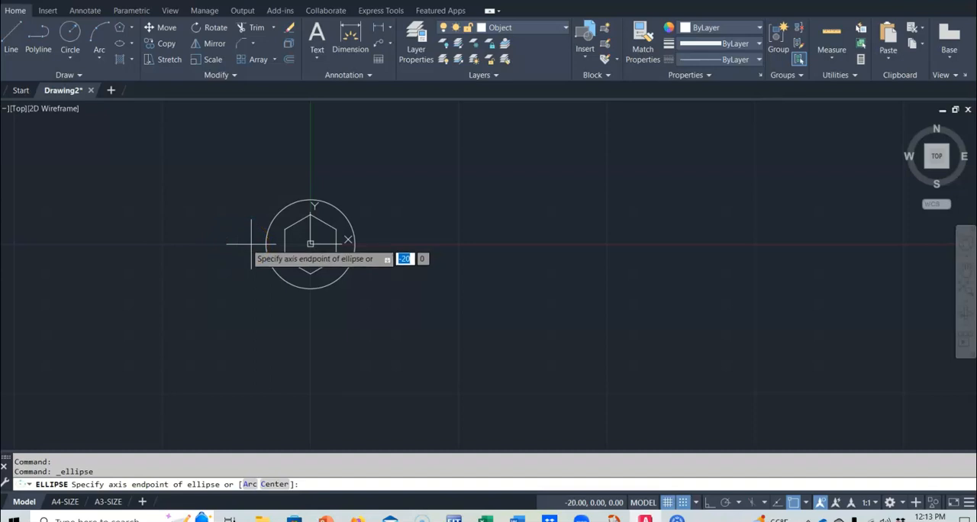
left_click(251, 243)
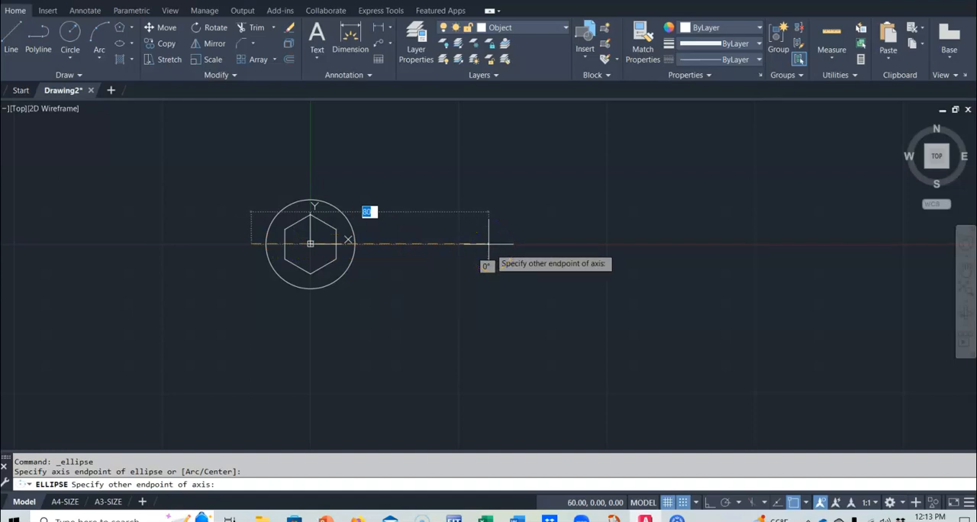
type("70")
key("Return")
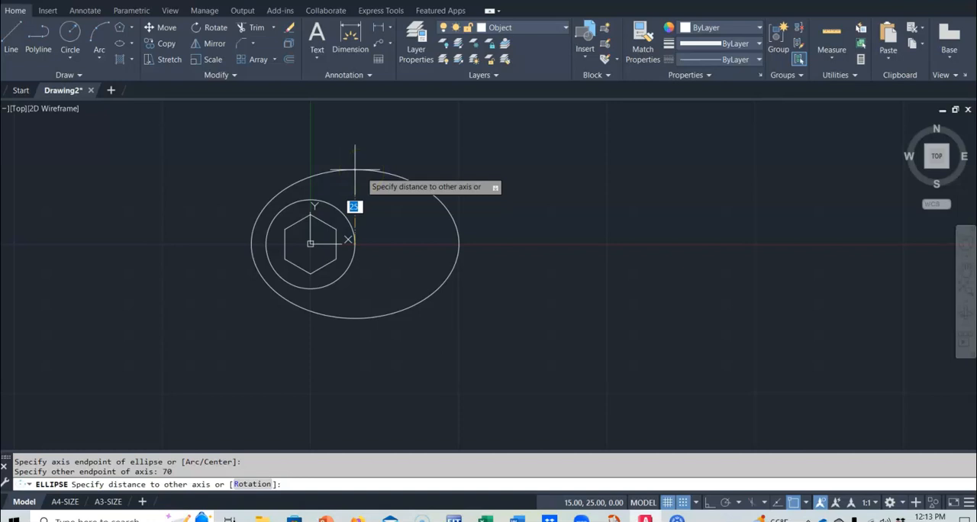
type("25")
key("Return")
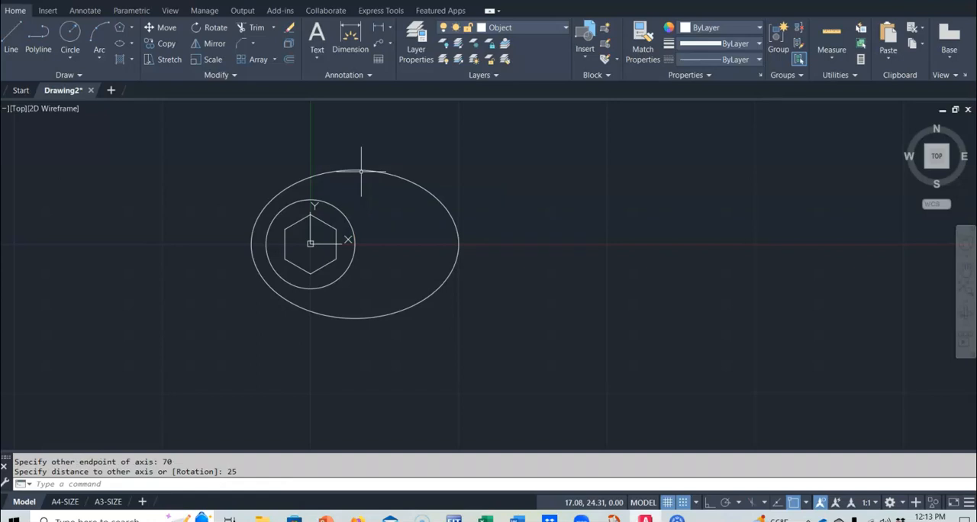
Draw a horizontal line 60 long from the ellipse's left quadrant through the origin
left_click(11, 34)
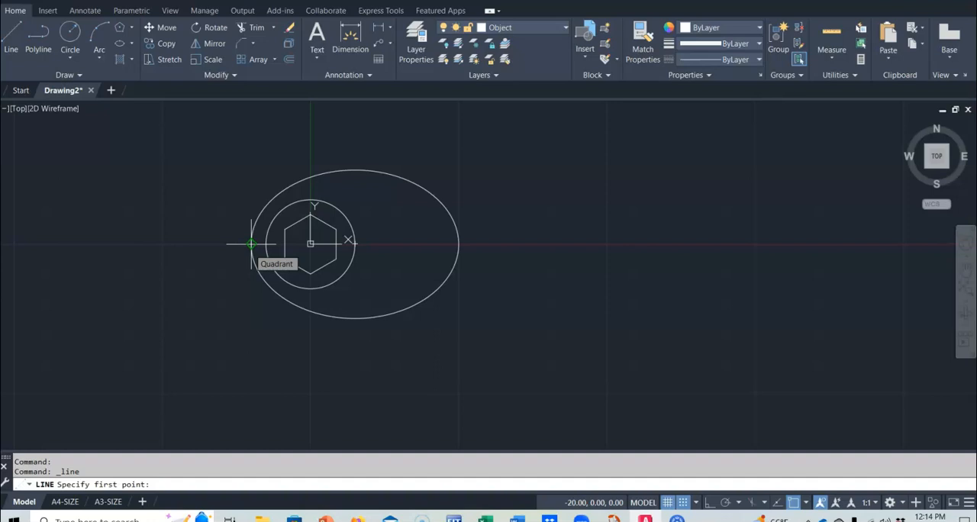
left_click(251, 244)
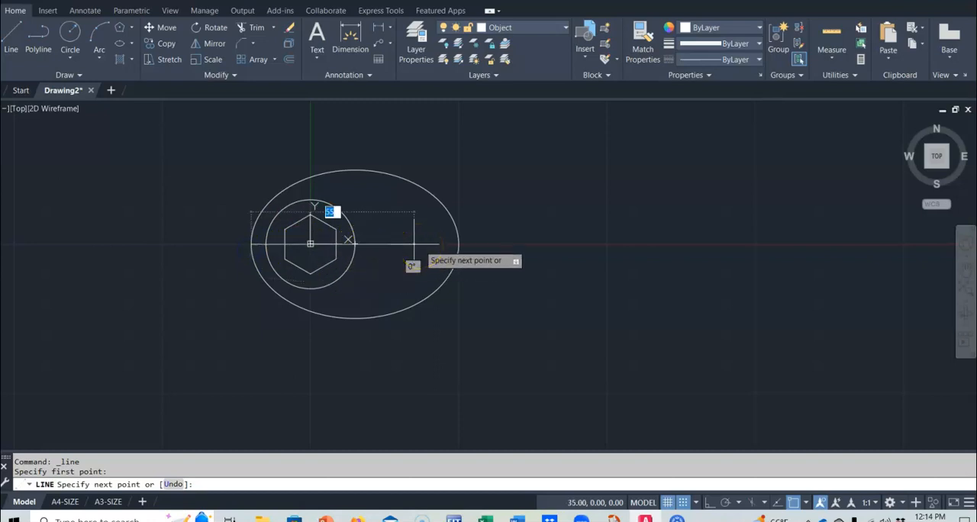
type("60")
key("Return")
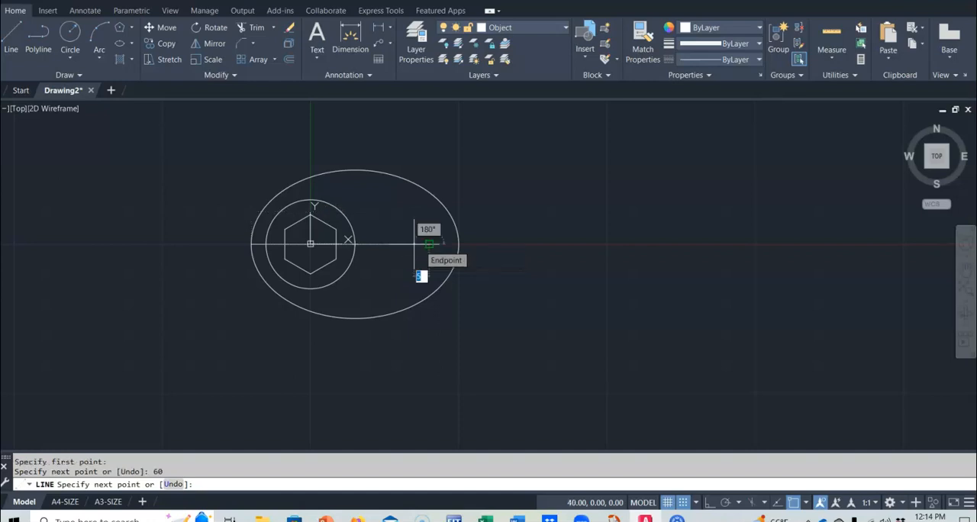
key("Return")
left_click(595, 413)
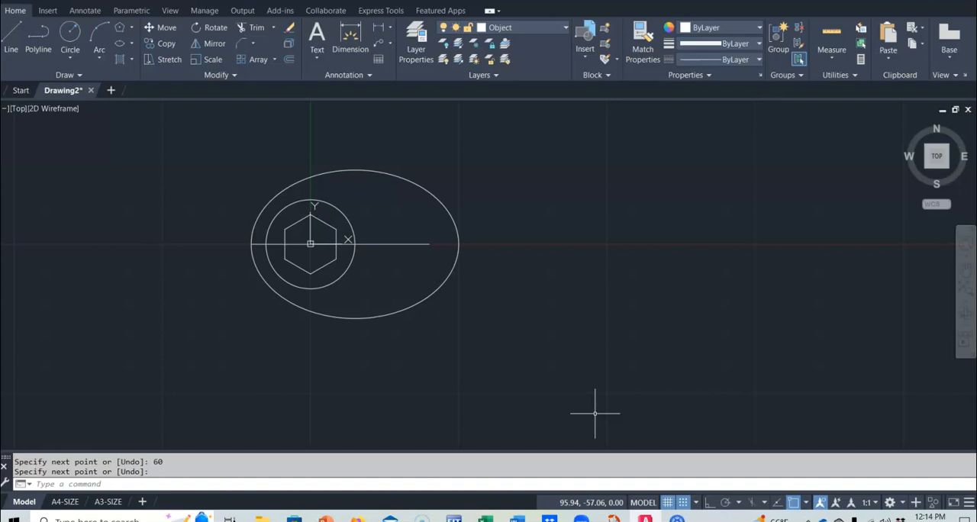
Draw two concentric circles of radius 5 and 10 centred on the right end of the horizontal line at 40,0
left_click(67, 35)
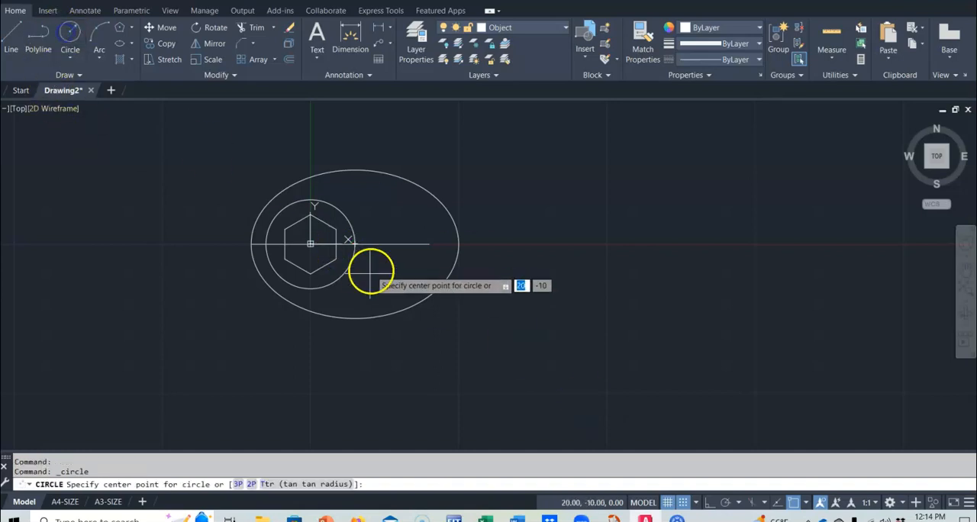
left_click(428, 244)
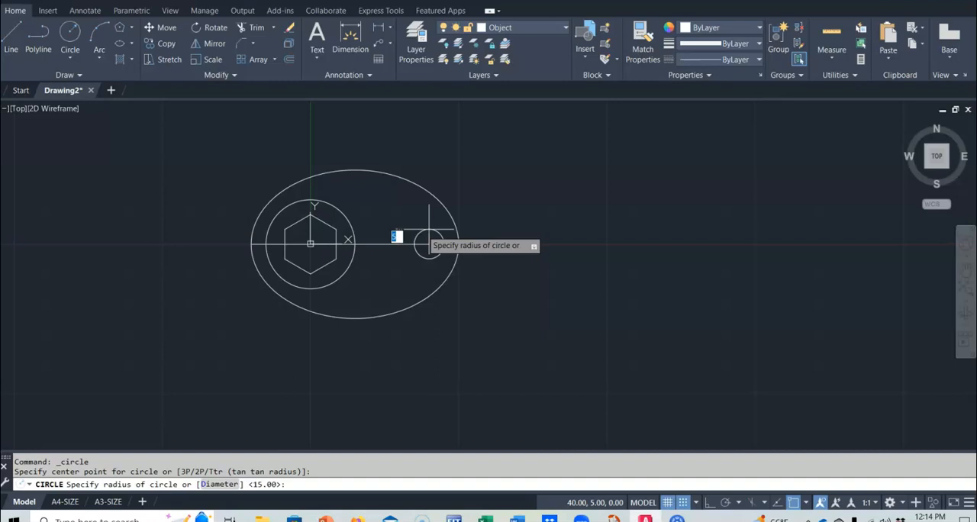
type("5")
key("Return")
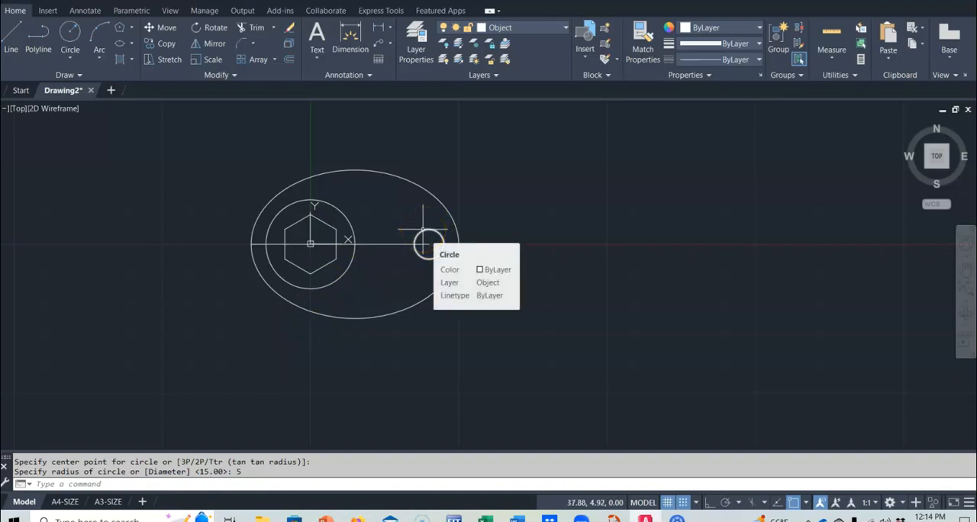
left_click(71, 31)
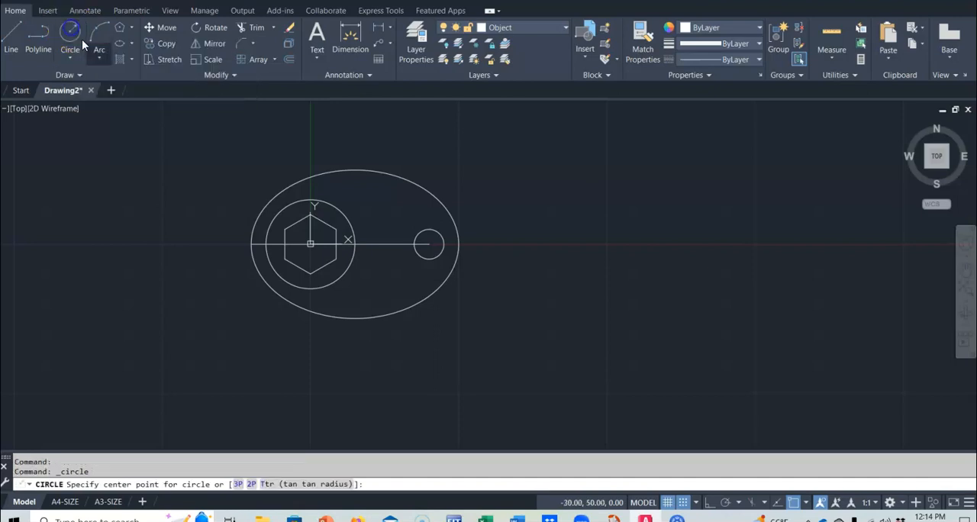
left_click(429, 244)
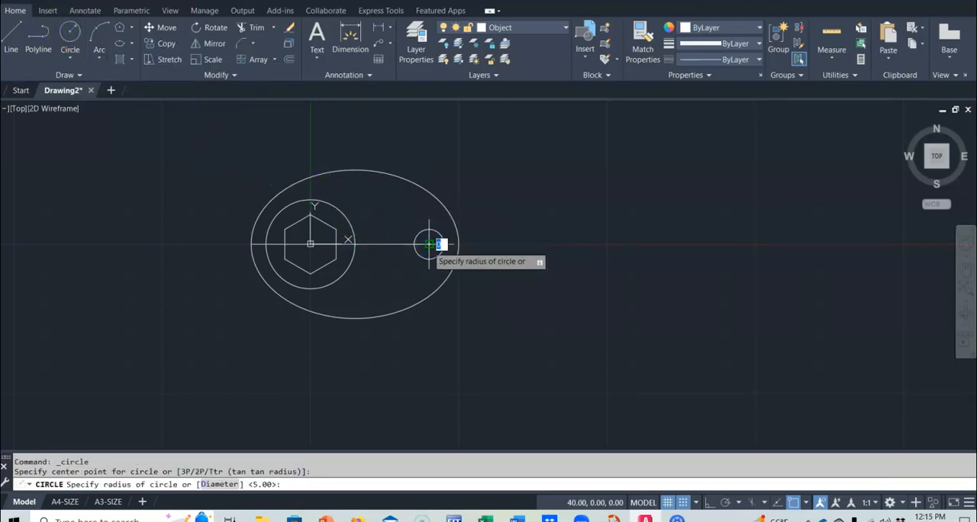
type("10")
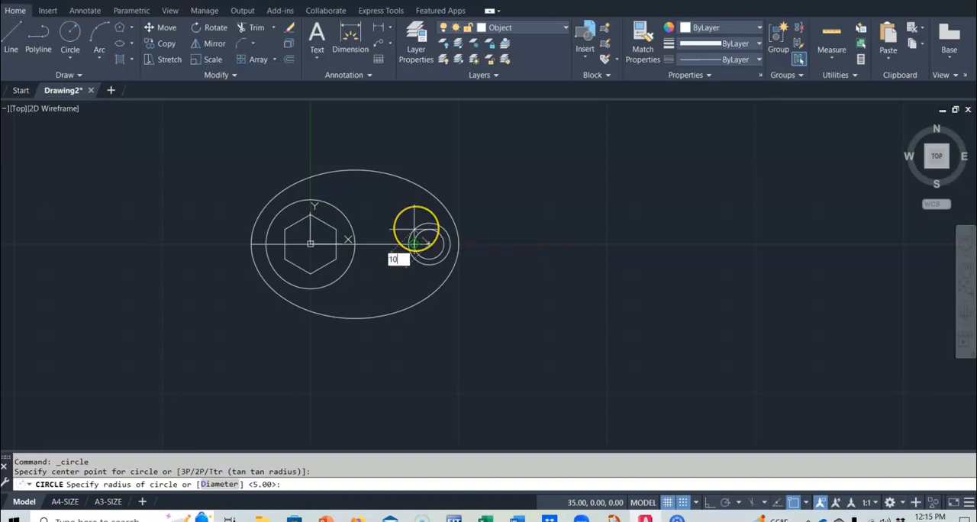
key("Return")
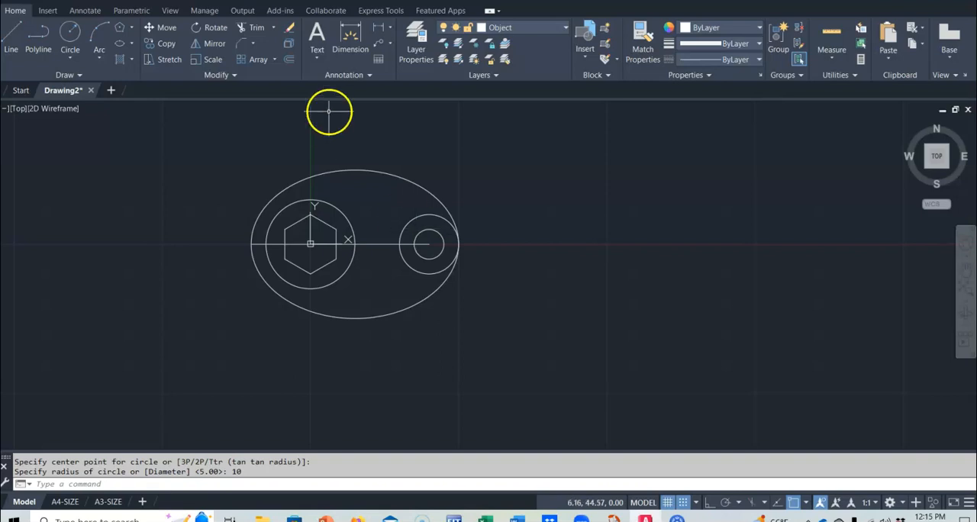
Draw a circle of radius 20 centred on the origin, reaching the ellipse's left quadrant
left_click(70, 32)
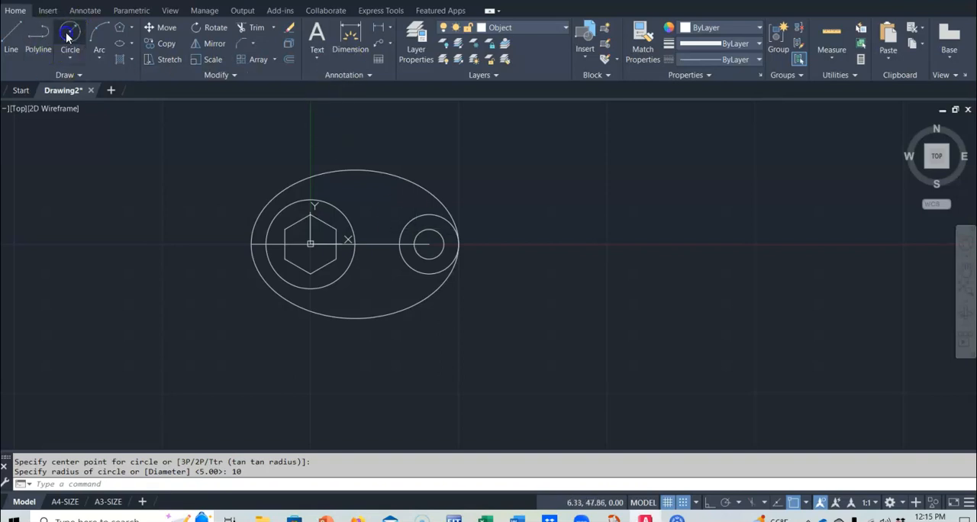
left_click(310, 243)
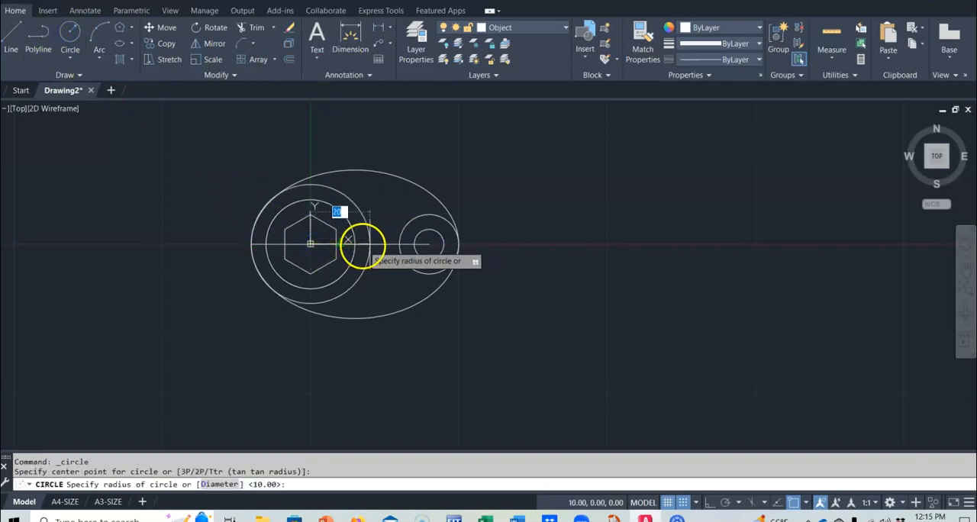
left_click(250, 244)
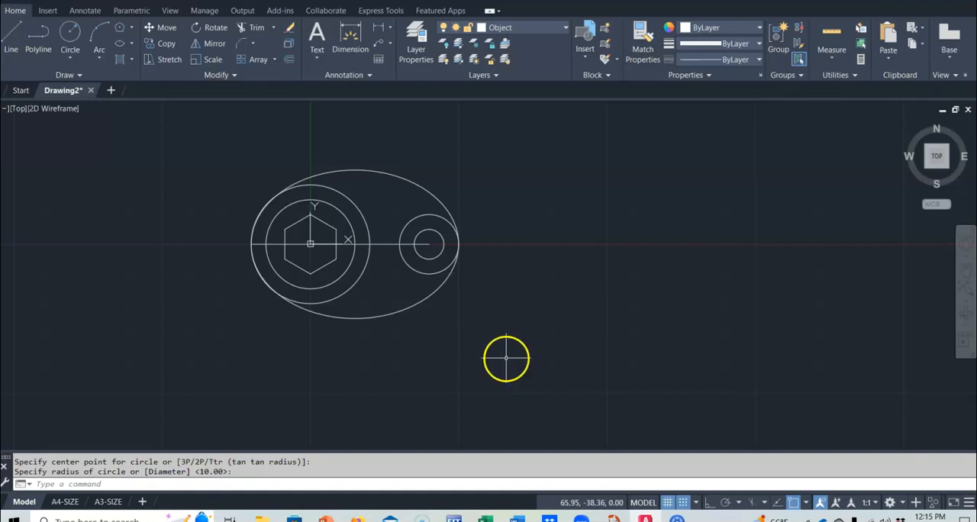
Draw a circle of radius 45 centred on the ellipse's bottom quadrant
left_click(70, 32)
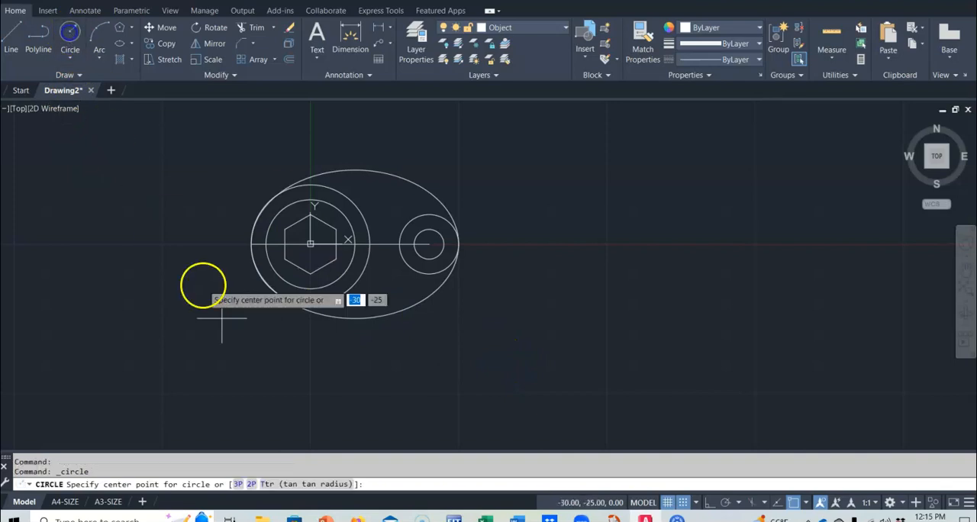
left_click(355, 318)
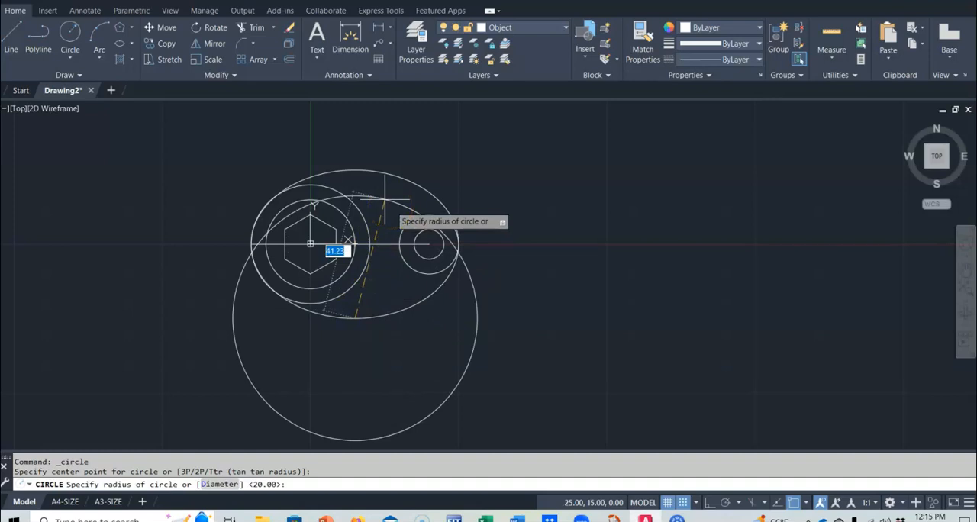
type("45")
key("Return")
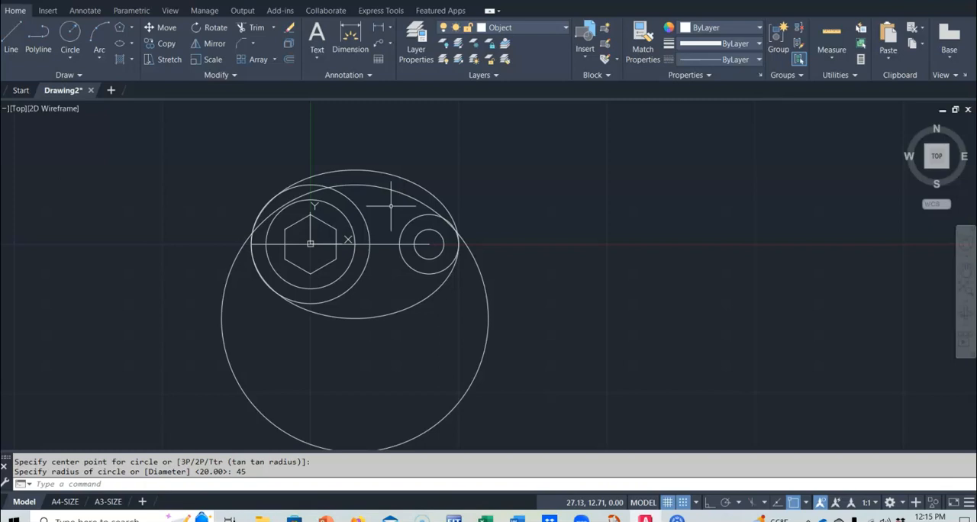
Fillet the radius 20 circle to the large radius 45 circle at their upper crossing with a radius of 2
left_click(254, 44)
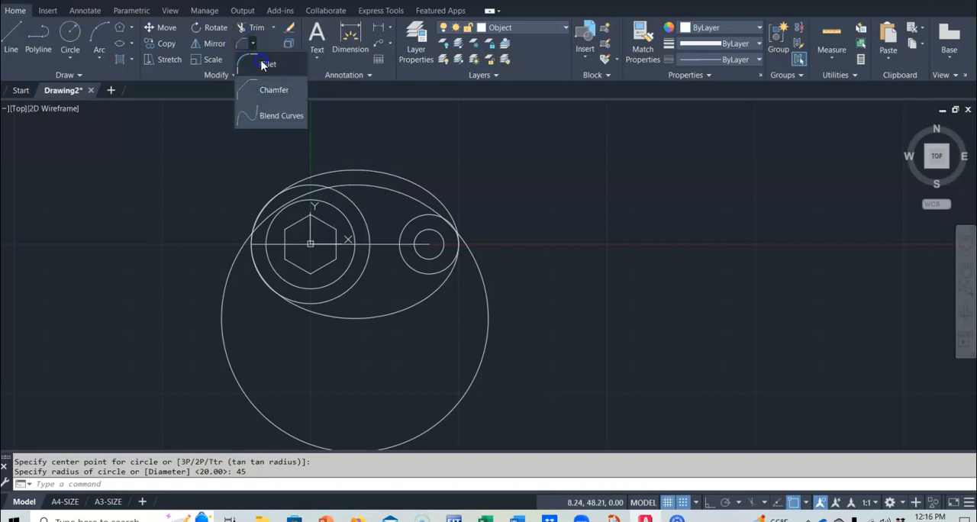
left_click(262, 64)
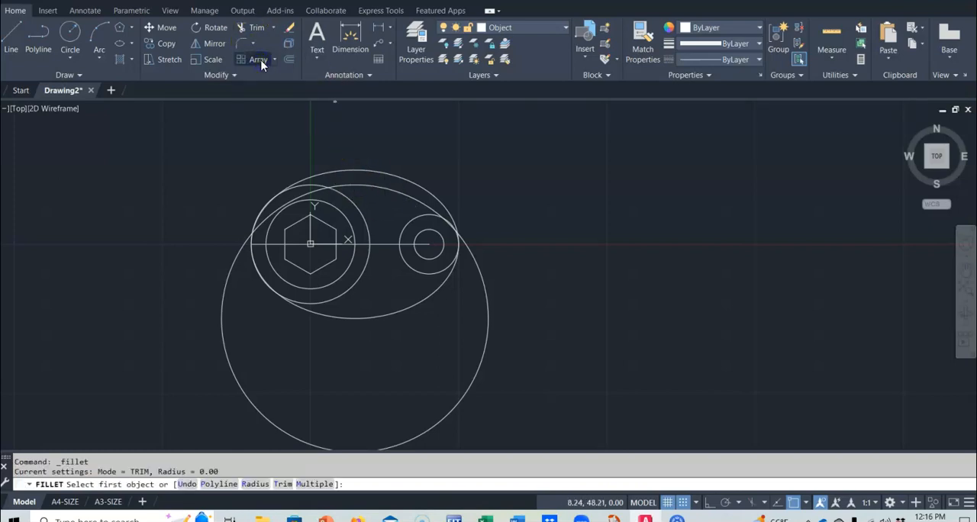
left_click(193, 515)
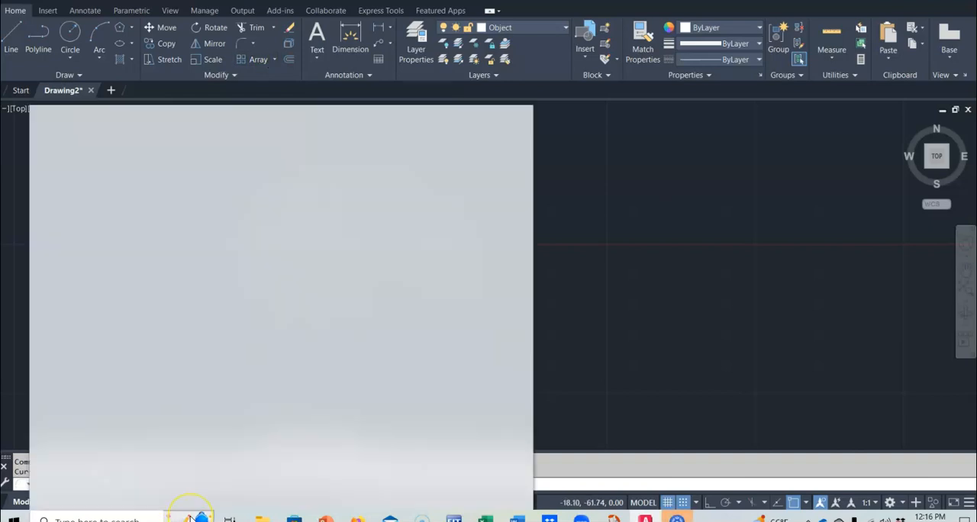
left_click(512, 119)
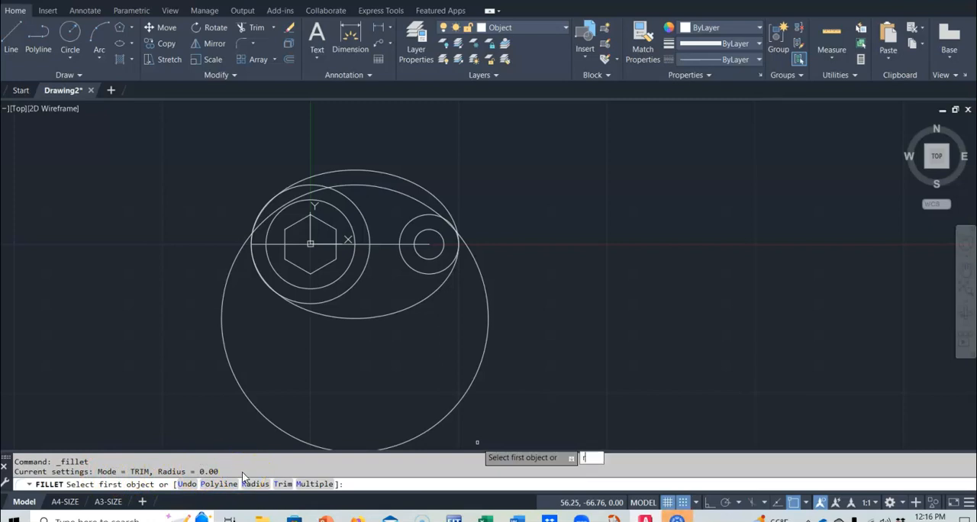
type("r")
key("Return")
type("2")
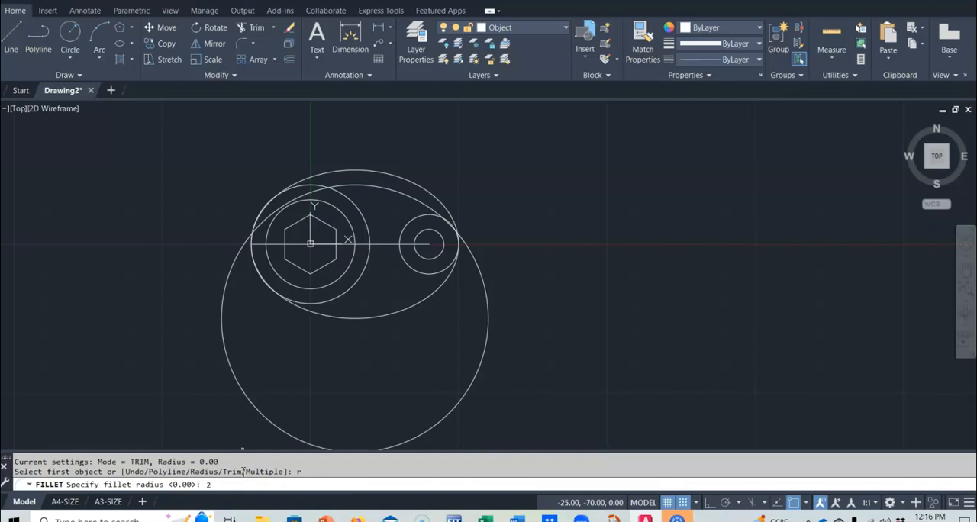
key("Return")
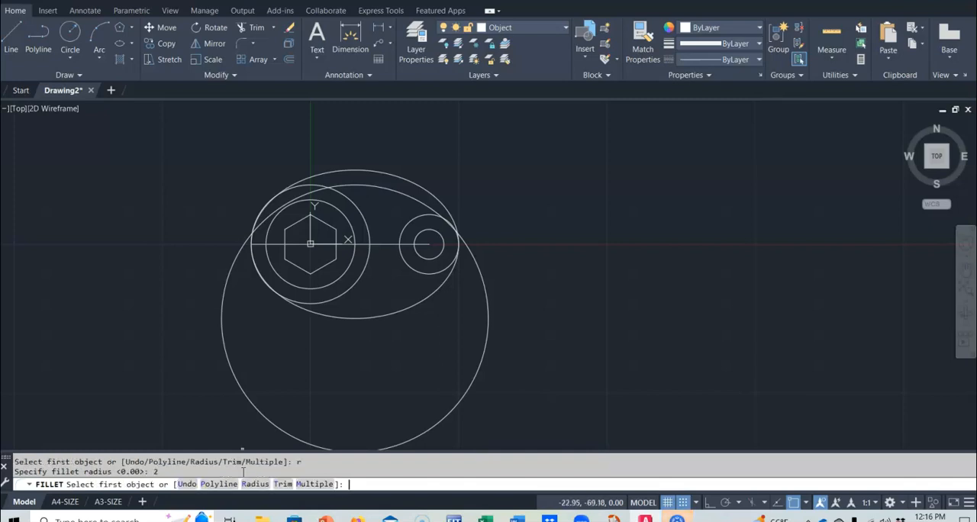
left_click(340, 192)
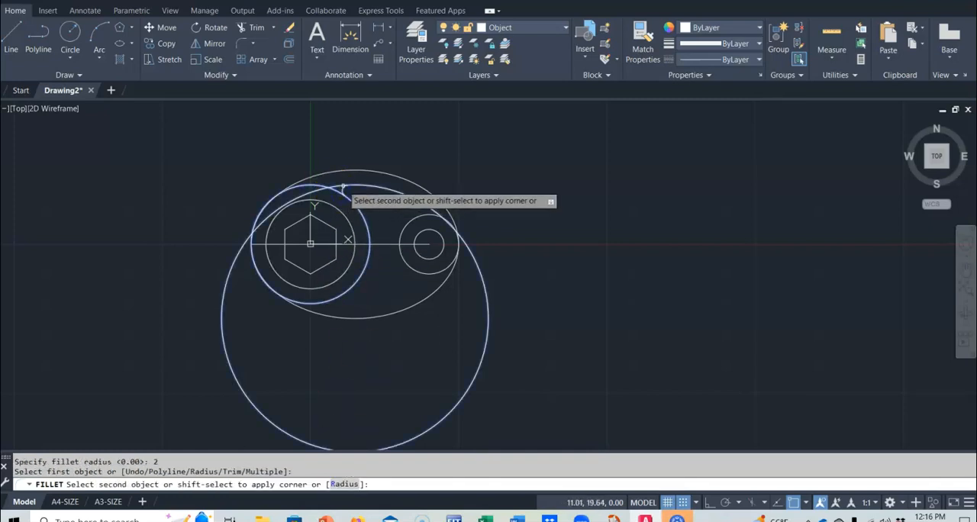
Fillet the large radius 45 circle to the radius 10 circle using the Multiple option, keeping the radius of 2
left_click(423, 215)
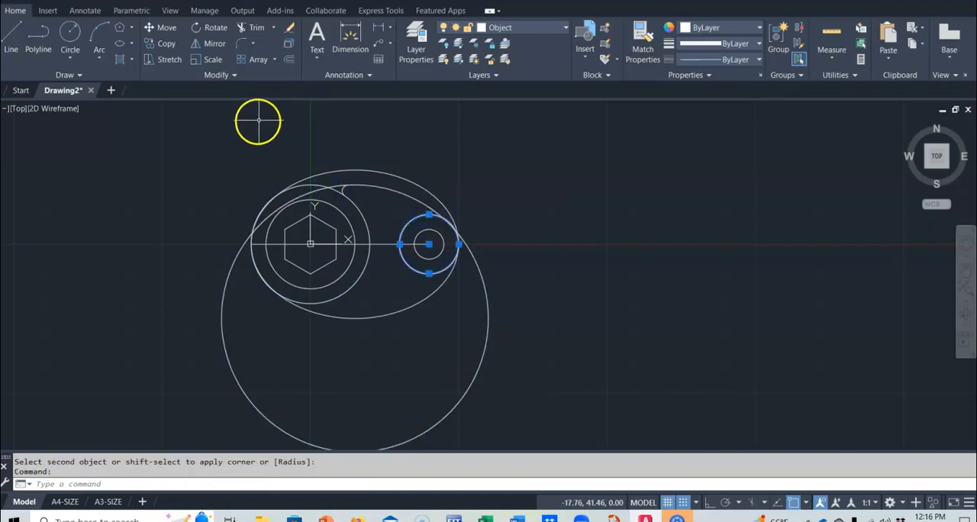
key("Return")
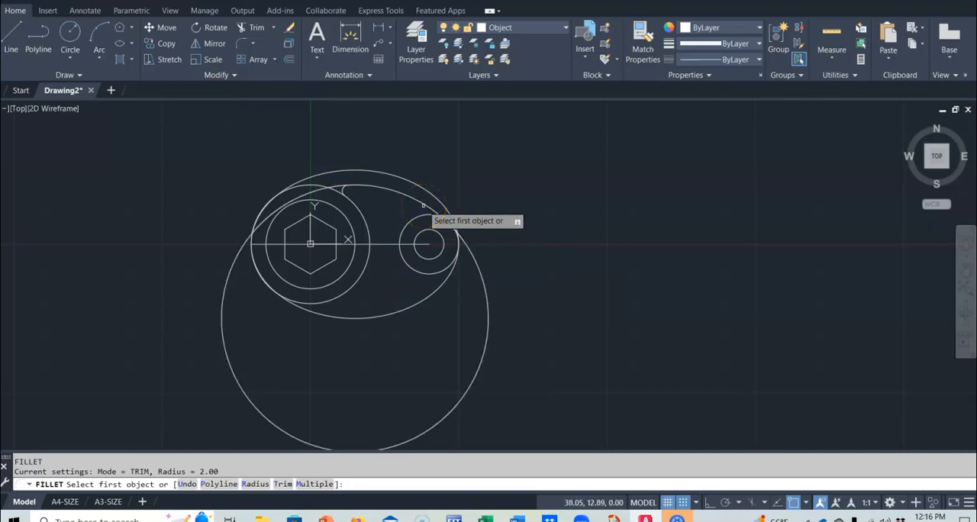
type("m")
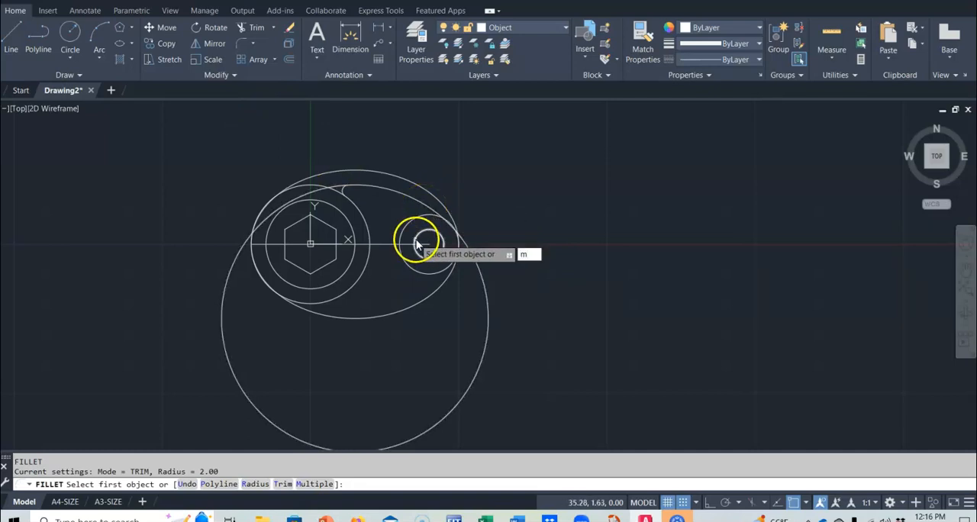
key("Return")
left_click(425, 205)
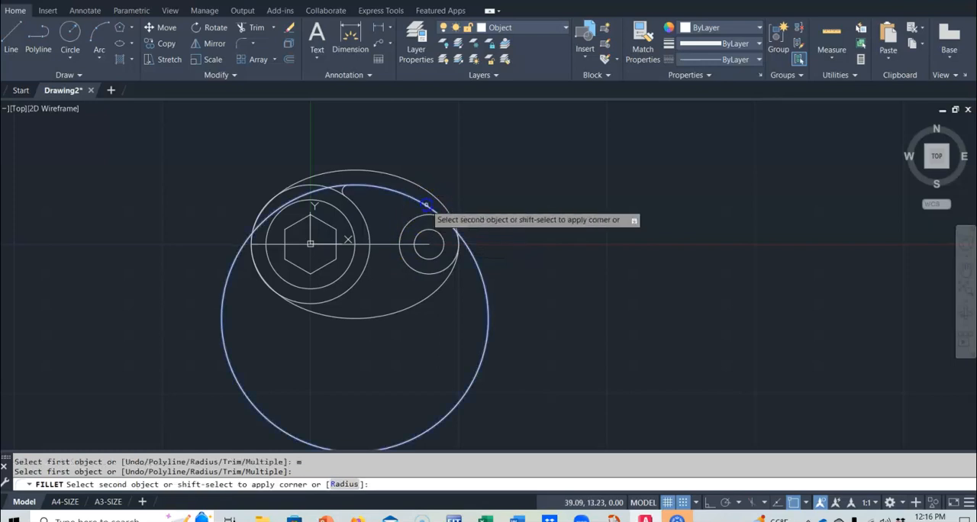
left_click(426, 214)
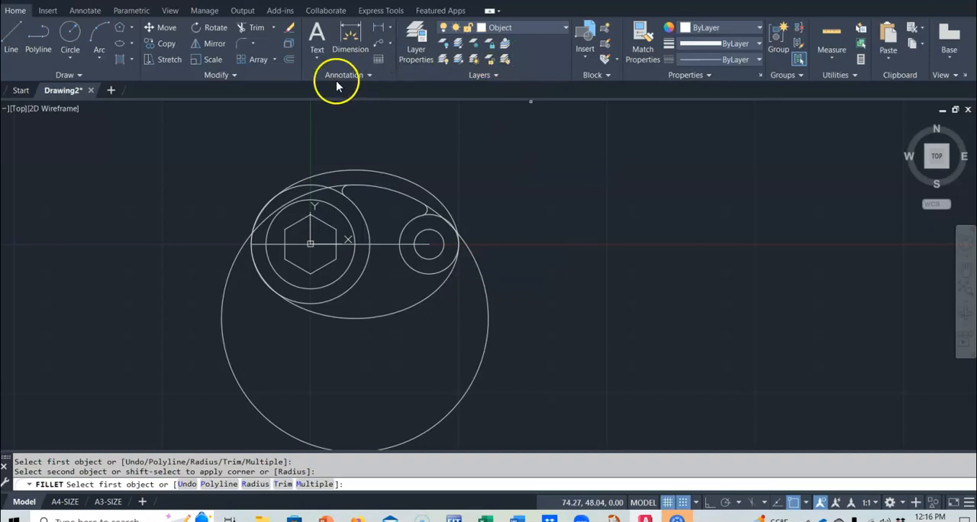
key("Escape")
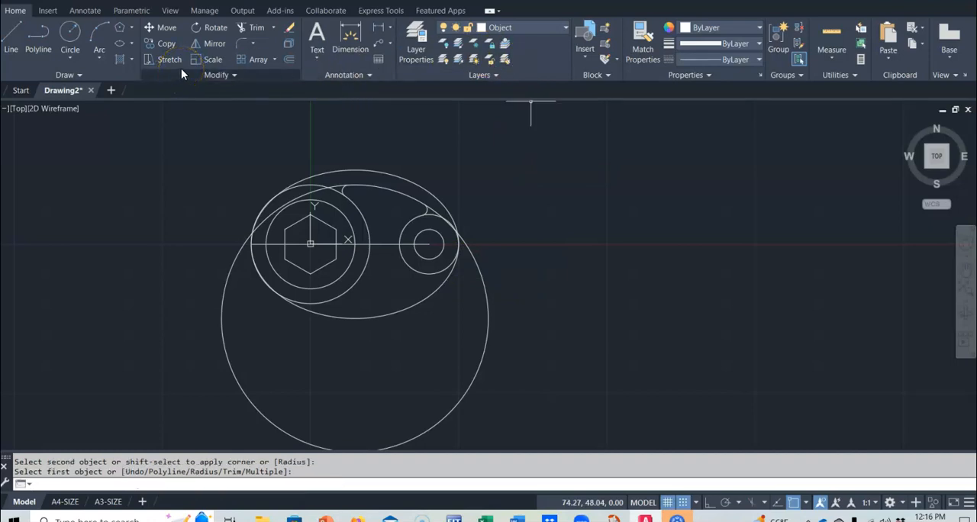
Trim the radius 20, 10 and 45 circles beyond the two fillets, leaving the upper edge of the opening and removing the large lower arc
left_click(241, 28)
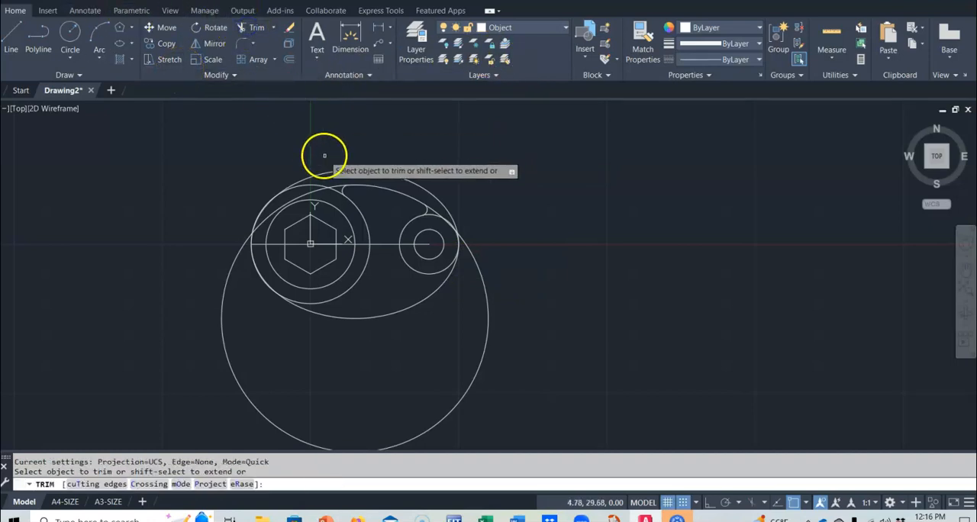
left_click(337, 185)
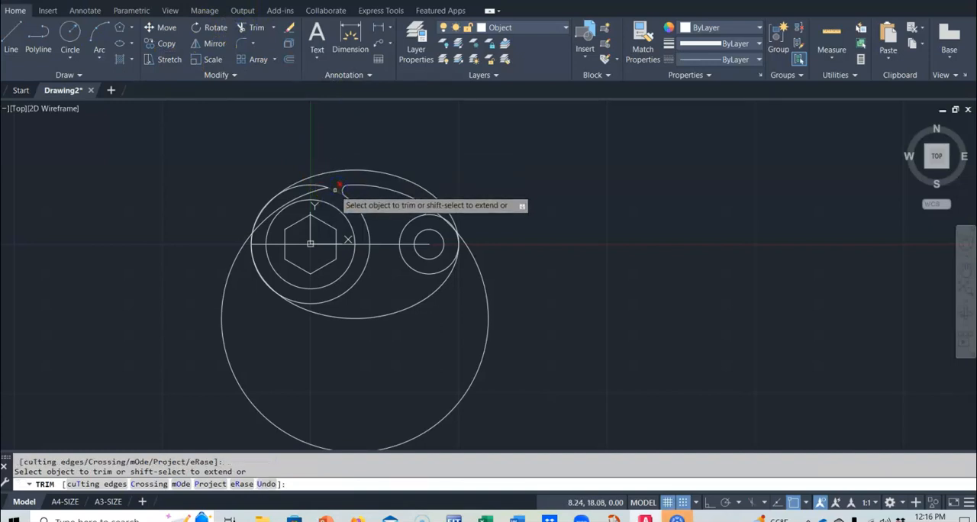
left_click(317, 184)
left_click(312, 194)
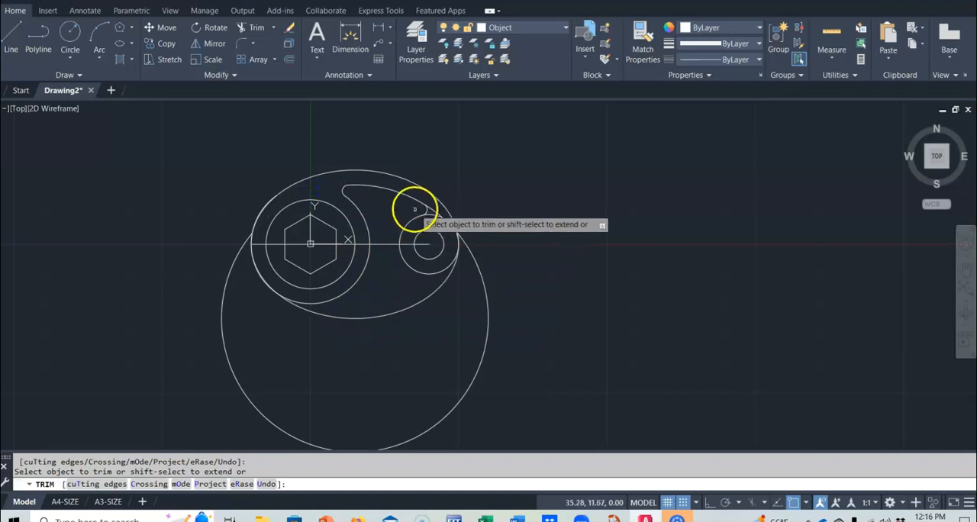
left_click(435, 209)
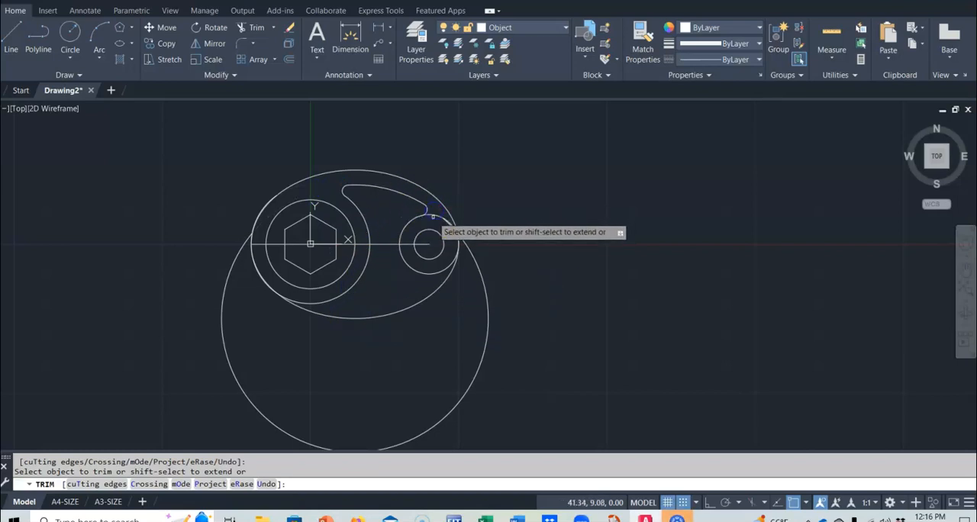
left_click(433, 217)
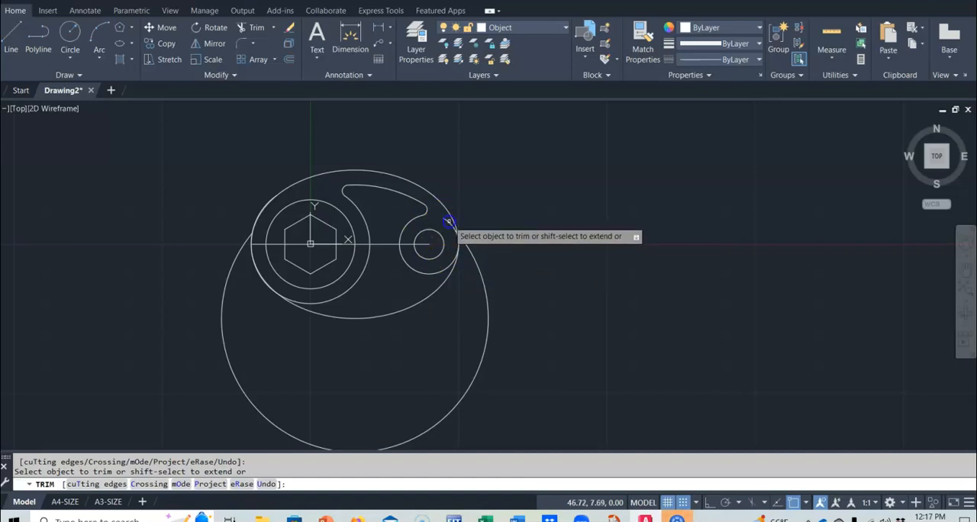
left_click(468, 248)
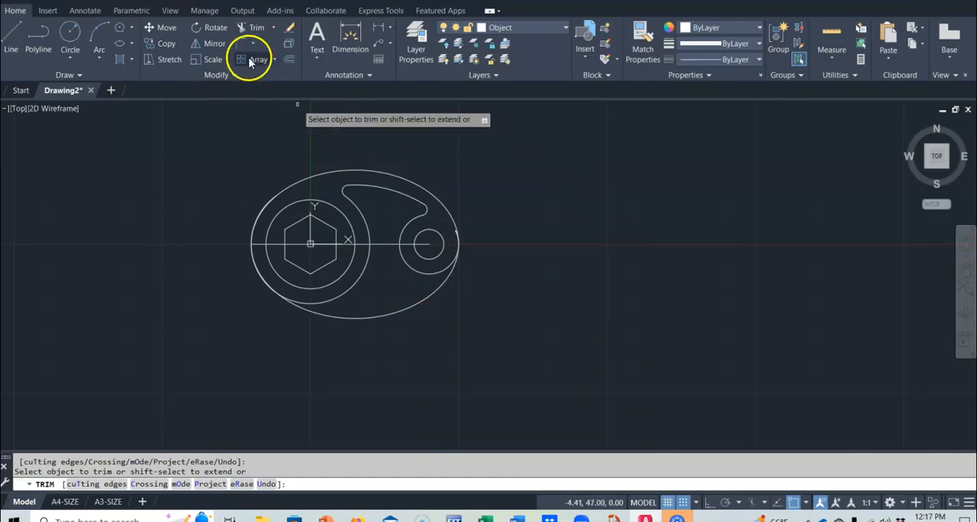
Mirror the upper arc and its two fillets about the horizontal line from the origin to 40,0, keeping the source objects
left_click(213, 45)
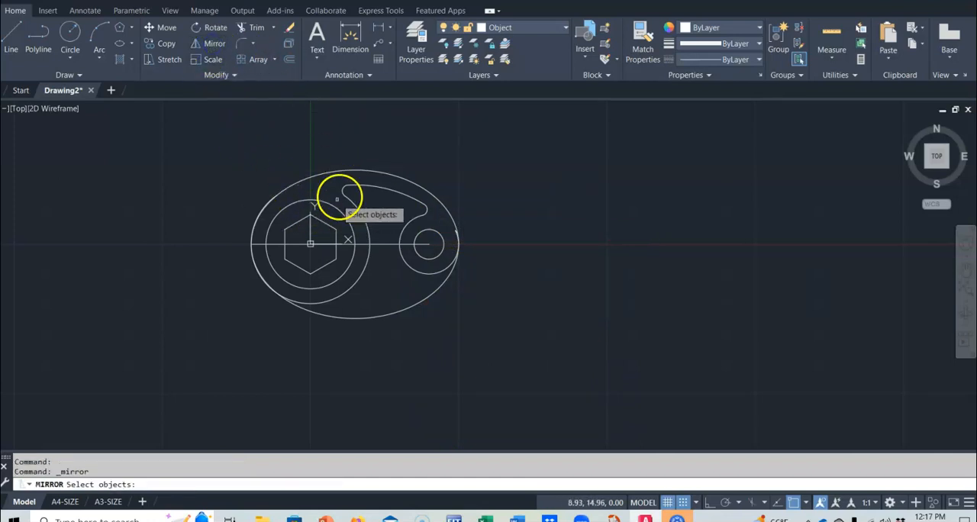
left_click(366, 186)
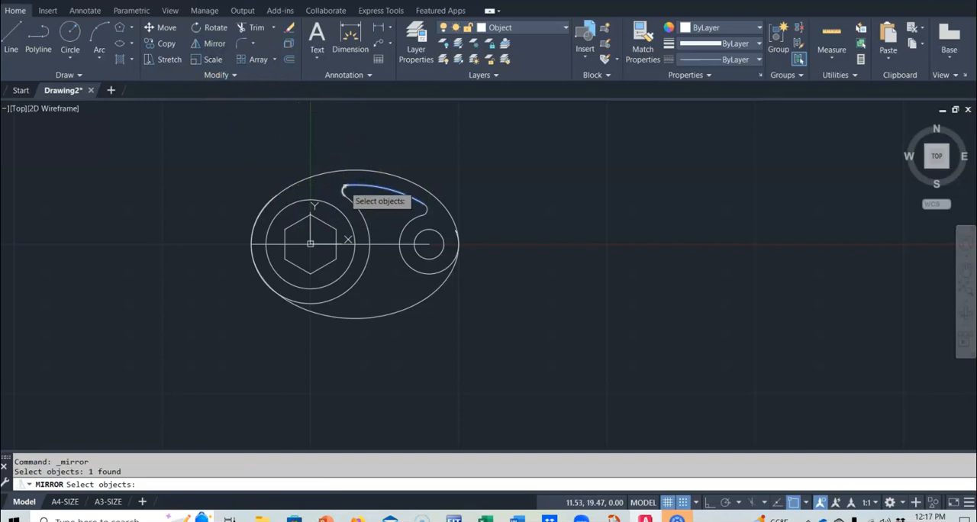
left_click(345, 188)
left_click(425, 210)
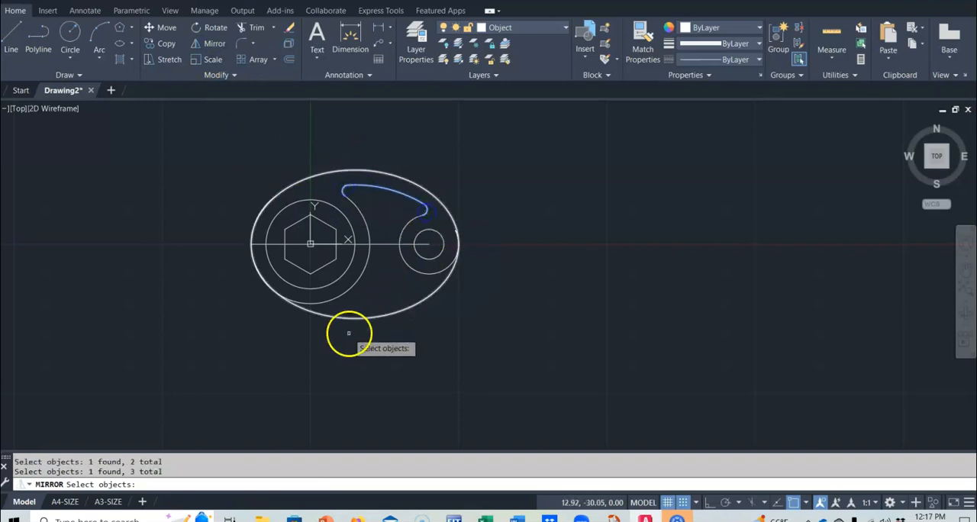
key("Return")
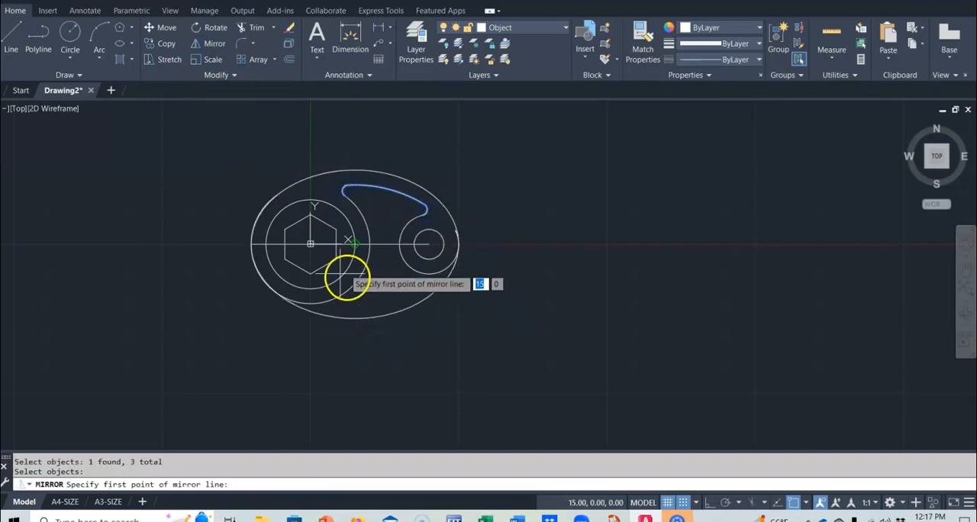
left_click(311, 243)
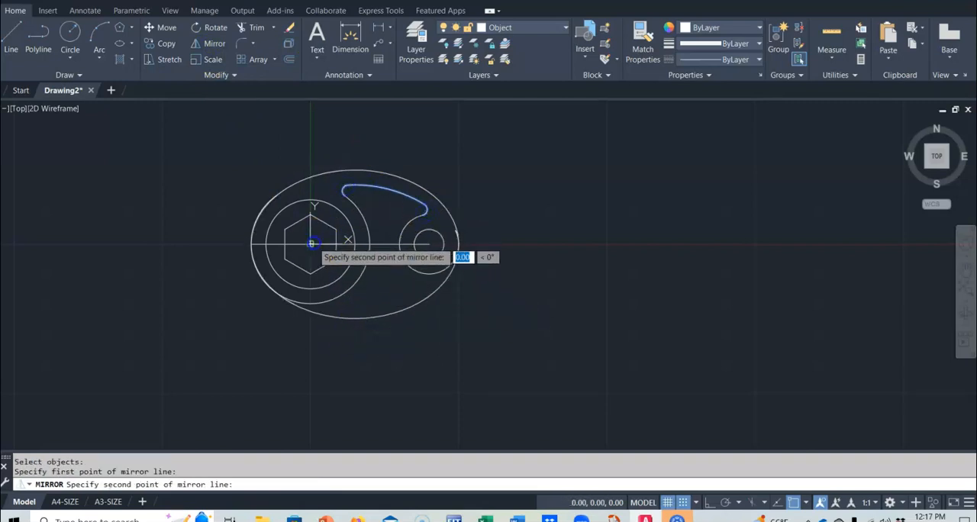
left_click(427, 244)
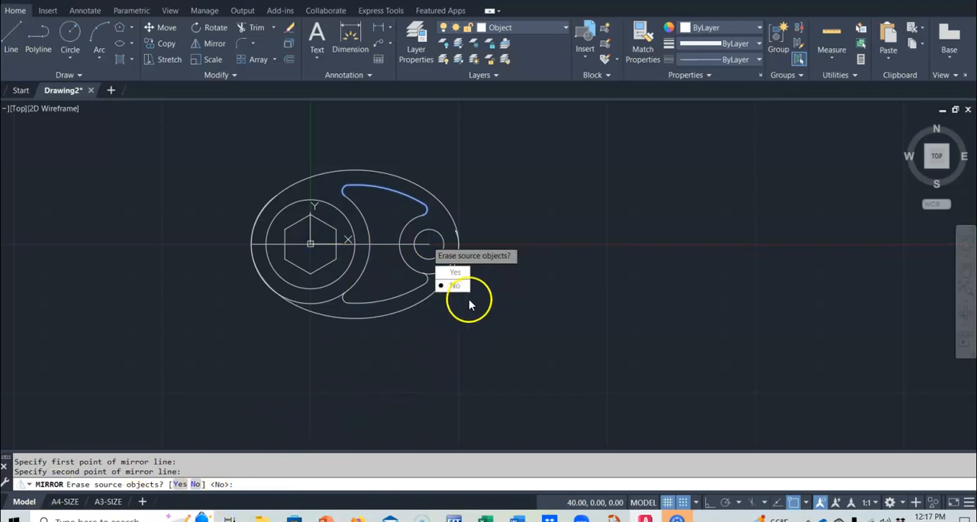
key("Return")
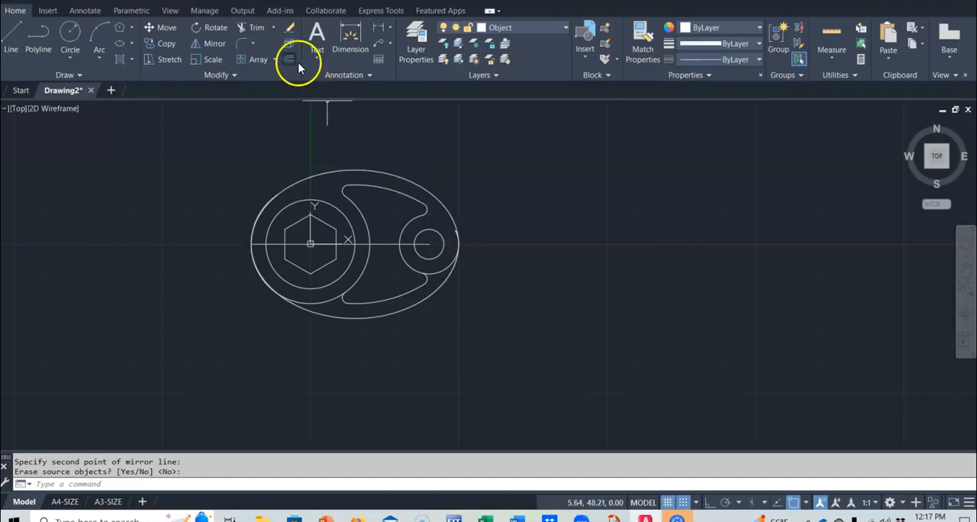
Trim the radius 20 and radius 10 arcs beyond the lower fillets and remove the leftover piece near the ellipse's right end
left_click(258, 28)
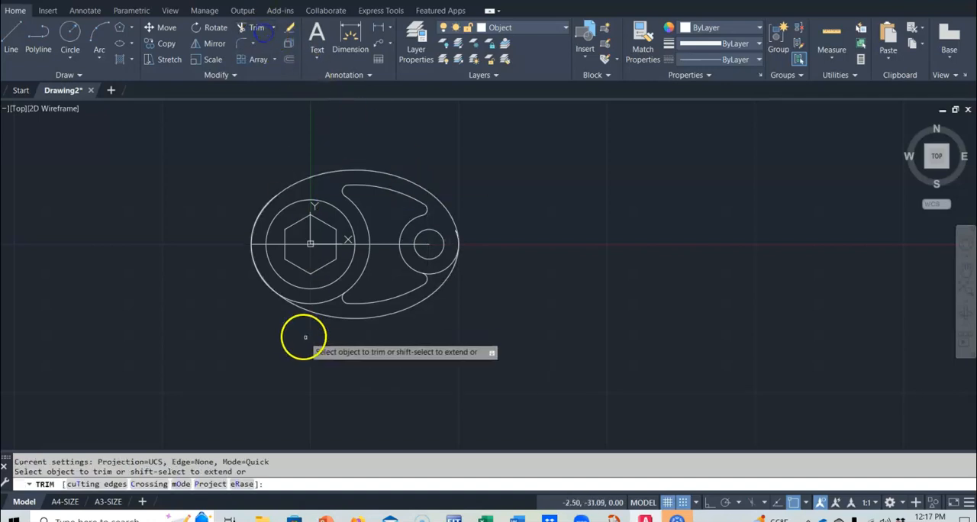
left_click(325, 299)
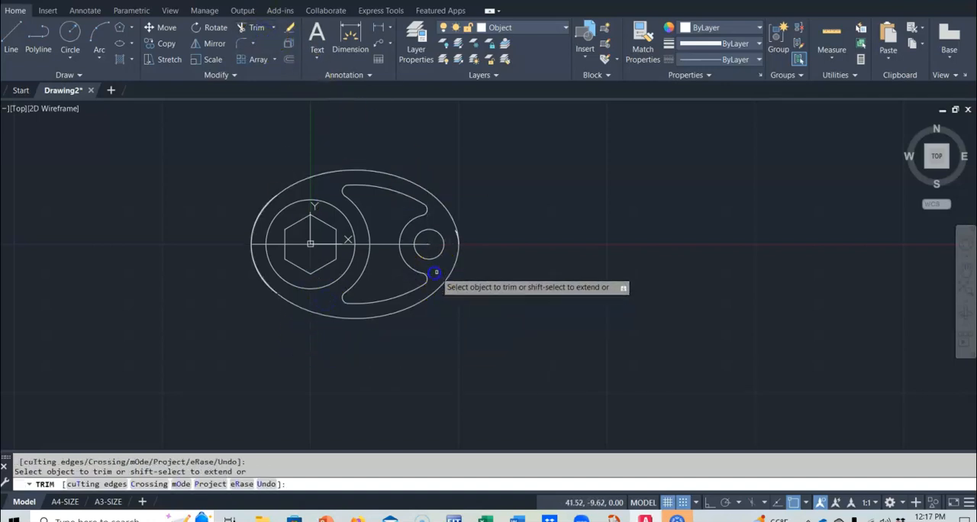
scroll(471, 250, "up", 4)
scroll(470, 250, "up", 2)
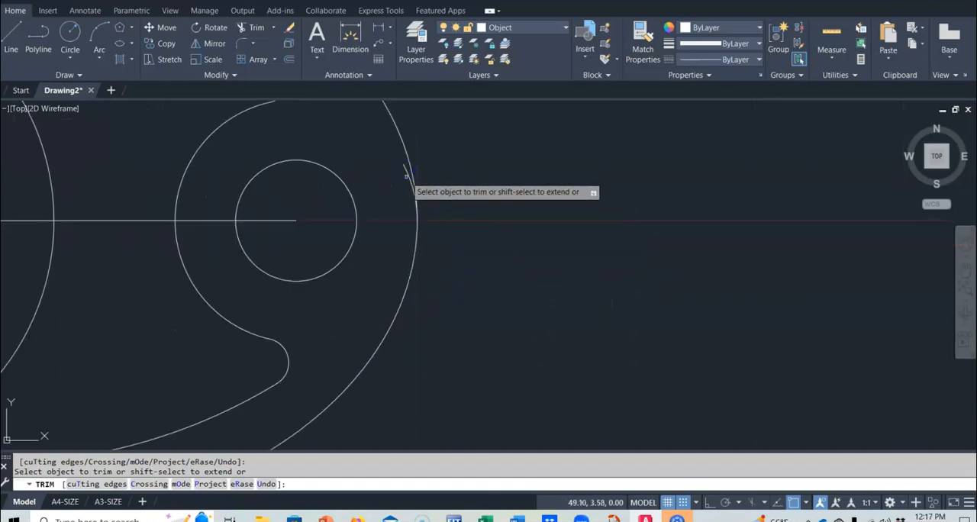
scroll(381, 266, "down", 5)
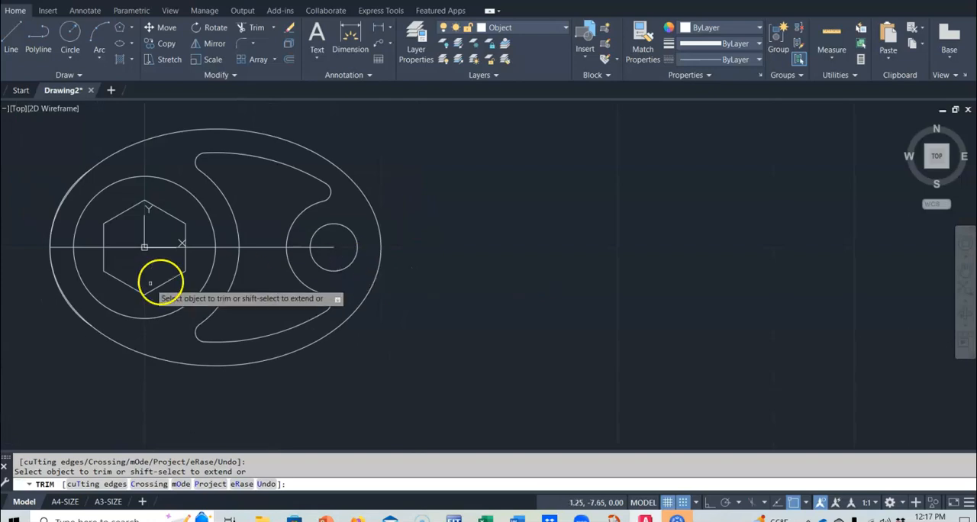
scroll(149, 283, "up", 3)
middle_click_drag(137, 273, 483, 309)
key("Return")
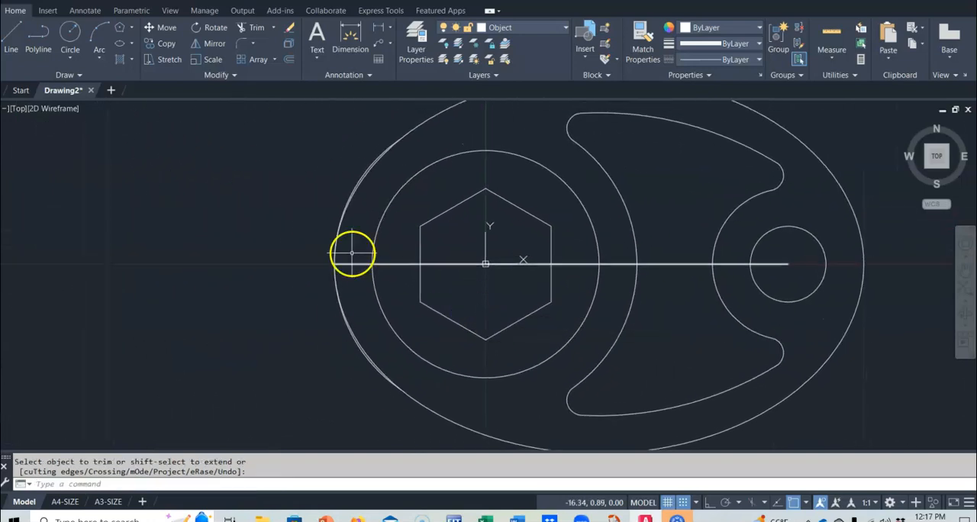
Erase the two leftover arcs along the left side of the ellipse
left_click(269, 118)
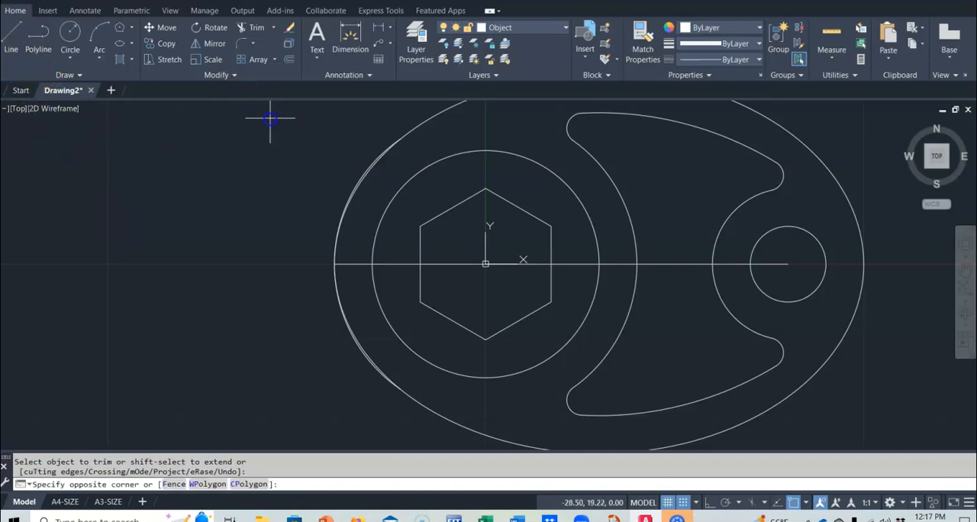
left_click(427, 426)
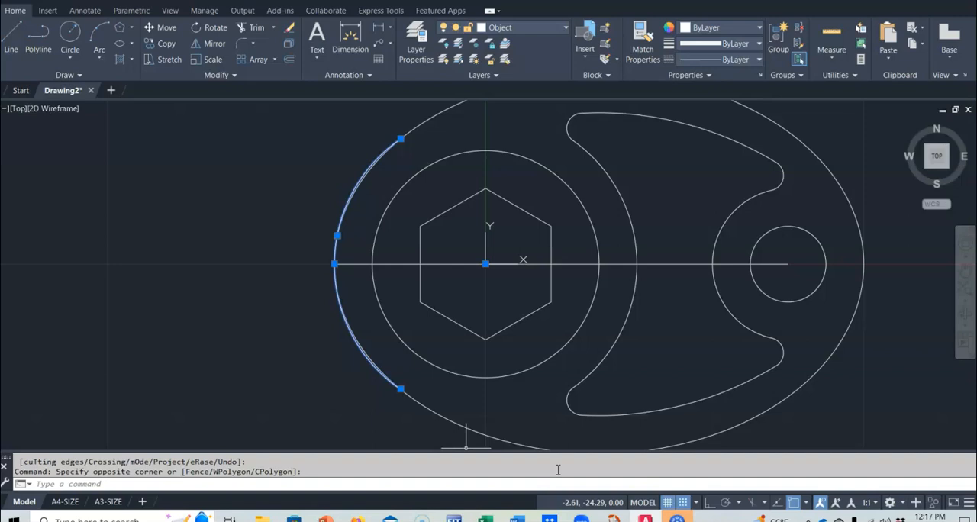
key("Return")
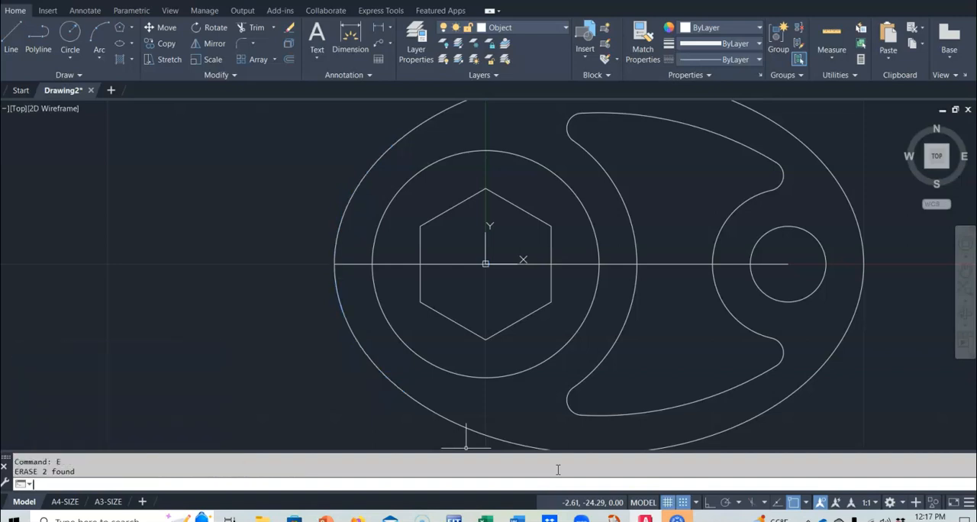
type("z")
key("Return")
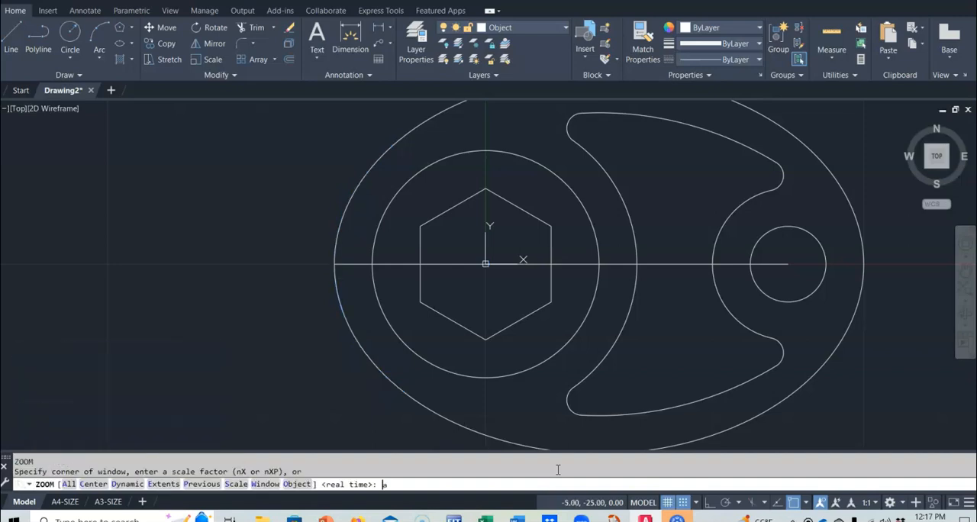
Fit the whole drawing to its extents and reframe it with free space beyond the ellipse's right end
type("a")
key("Return")
type("z")
key("Return")
type("e")
key("Return")
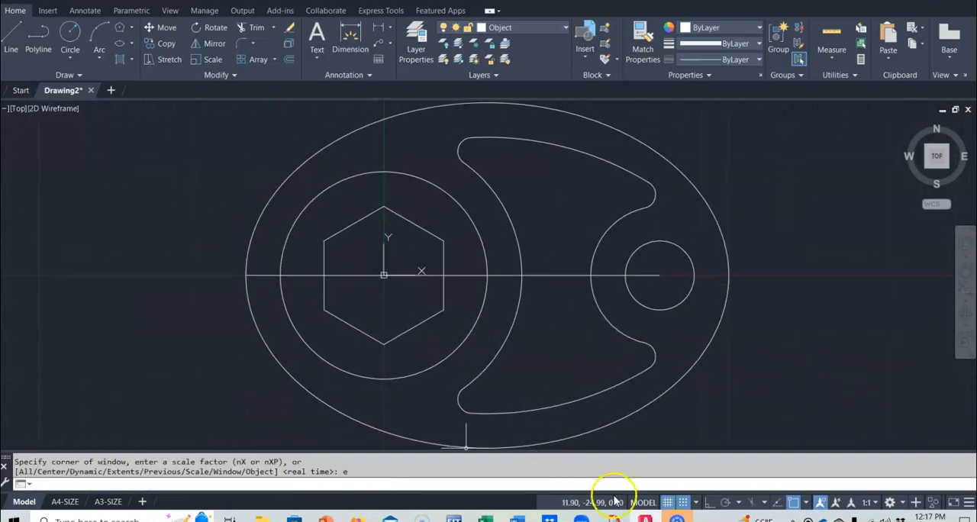
scroll(571, 333, "up", 4)
scroll(488, 301, "down", 6)
mouse_move(491, 299)
middle_mouse_down()
mouse_move(492, 308)
mouse_move(454, 277)
middle_mouse_up()
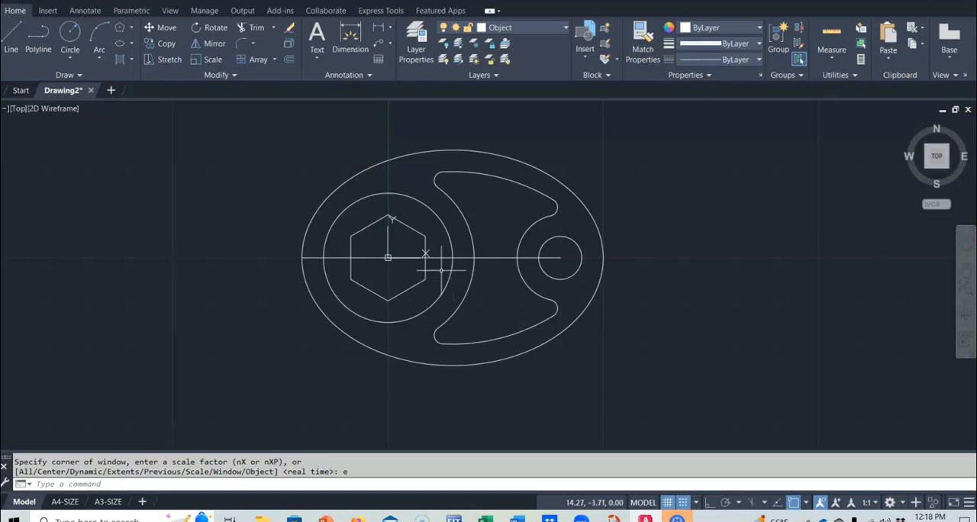
Start a line at the small circle's center (40,0), extend it 40 mm to the right, and continue 15 mm straight up with ortho on
left_click(12, 37)
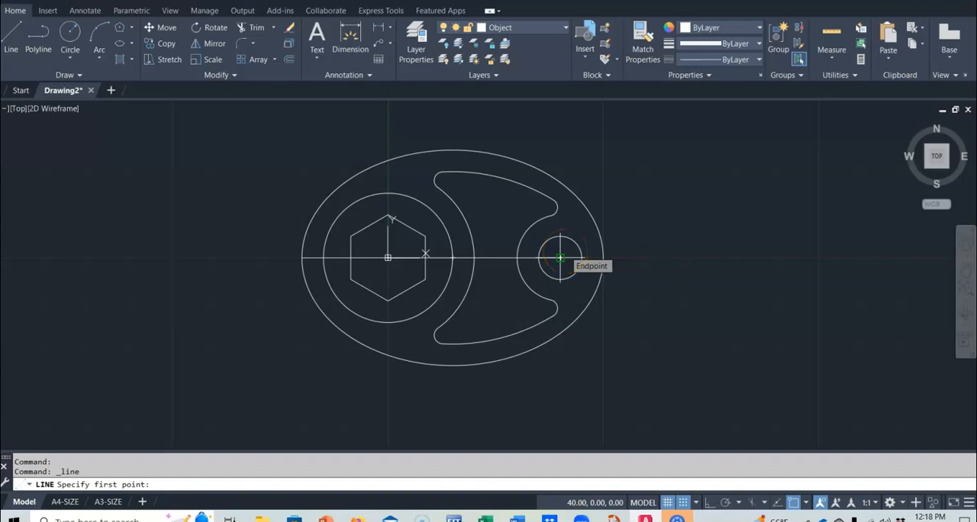
left_click(561, 258)
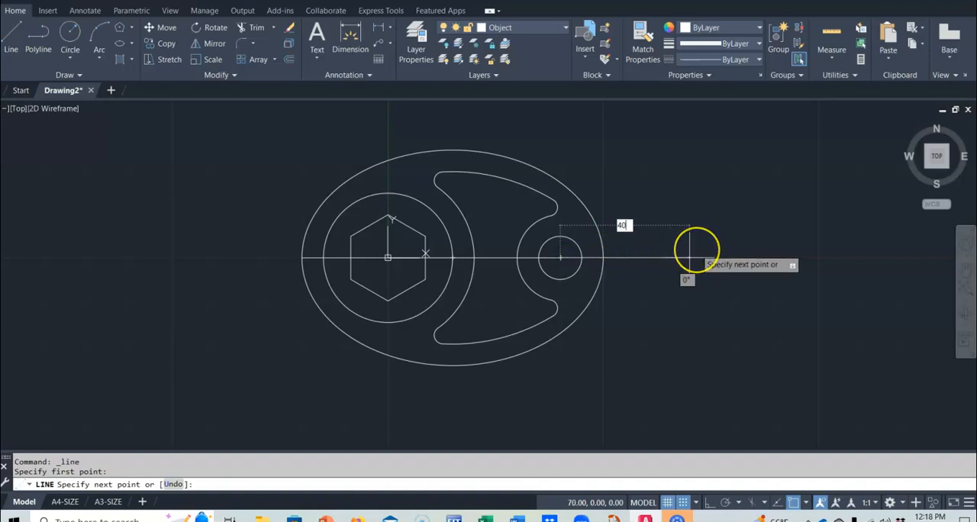
key("Return")
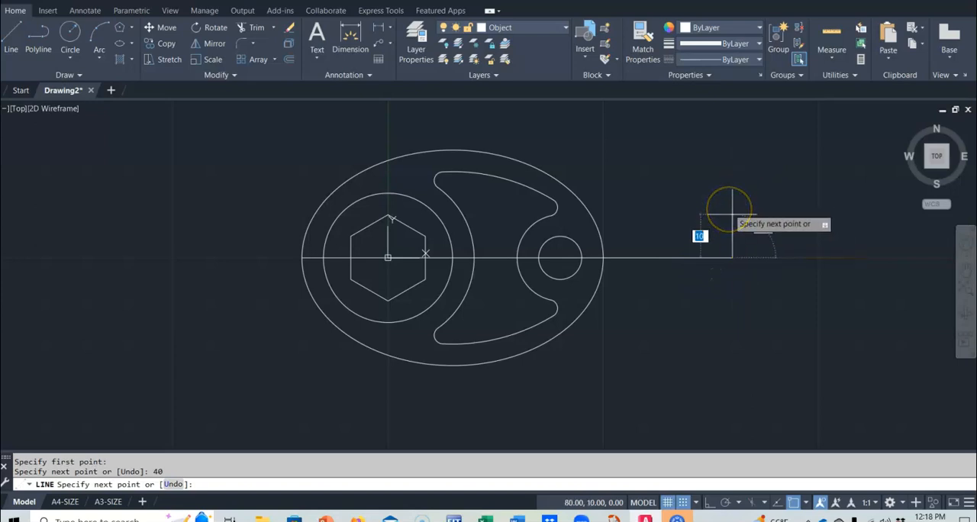
left_click(710, 505)
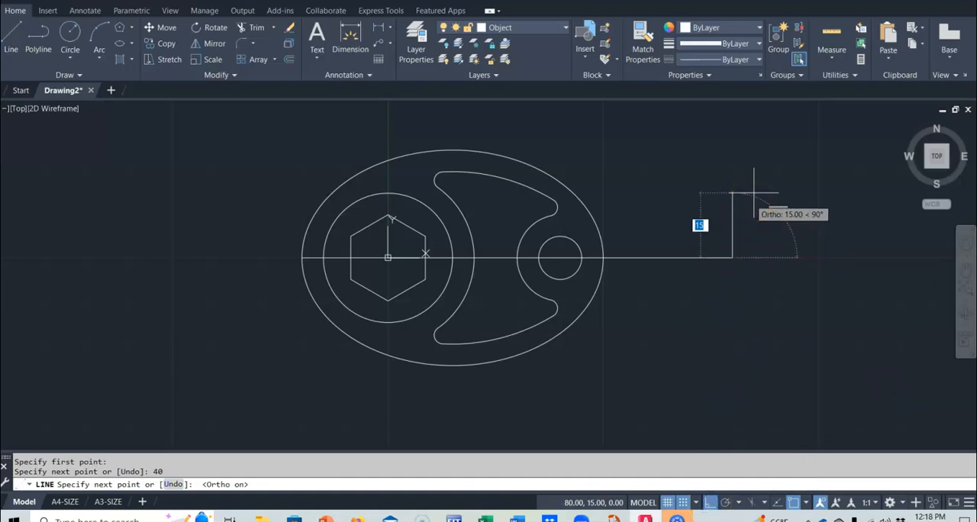
type("15")
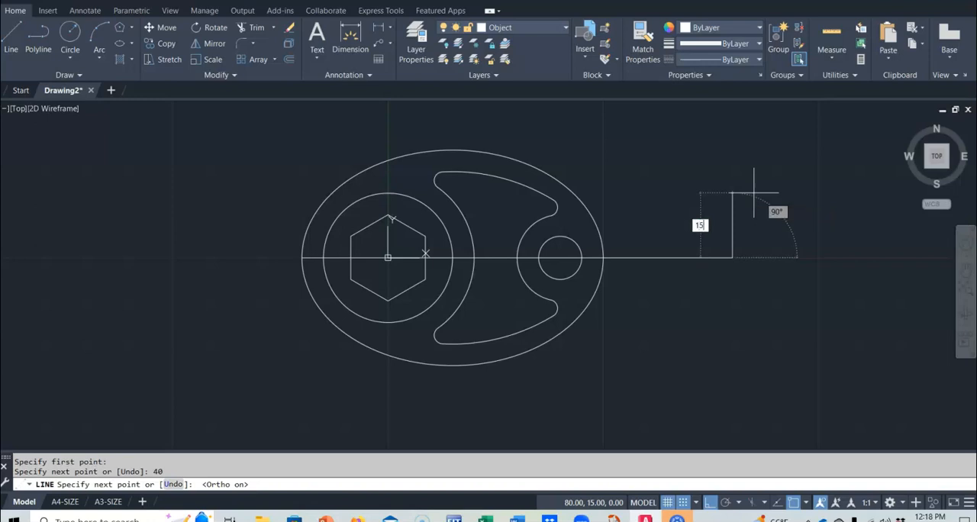
key("Return")
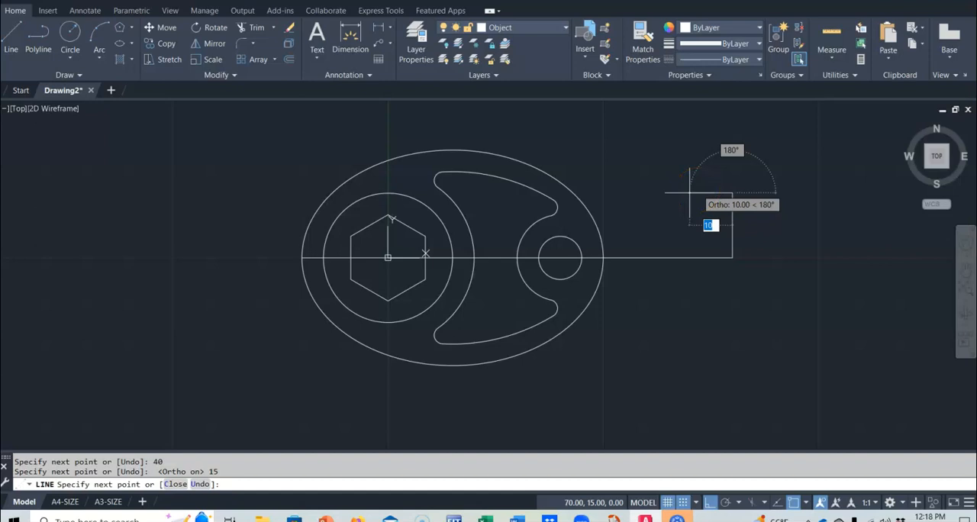
Continue the line 10 mm to the left and 10 mm down
type("10")
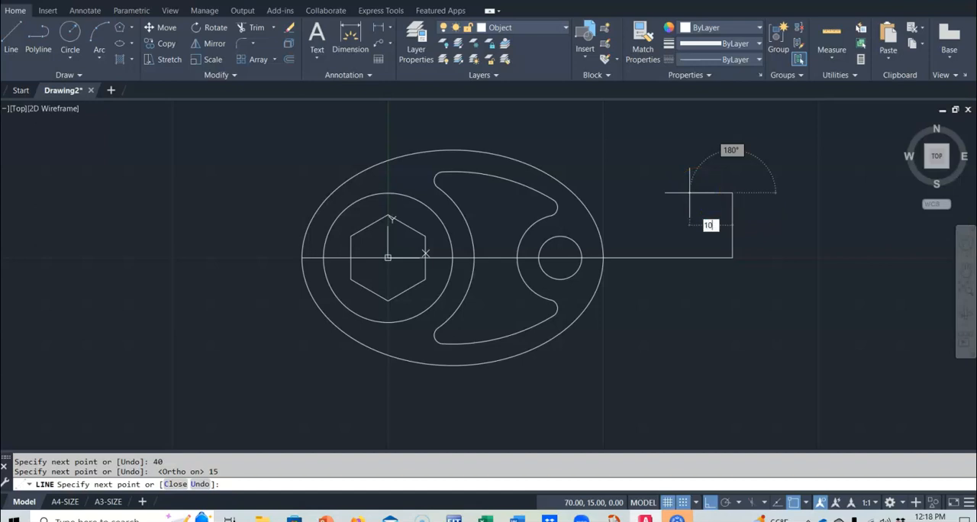
key("Return")
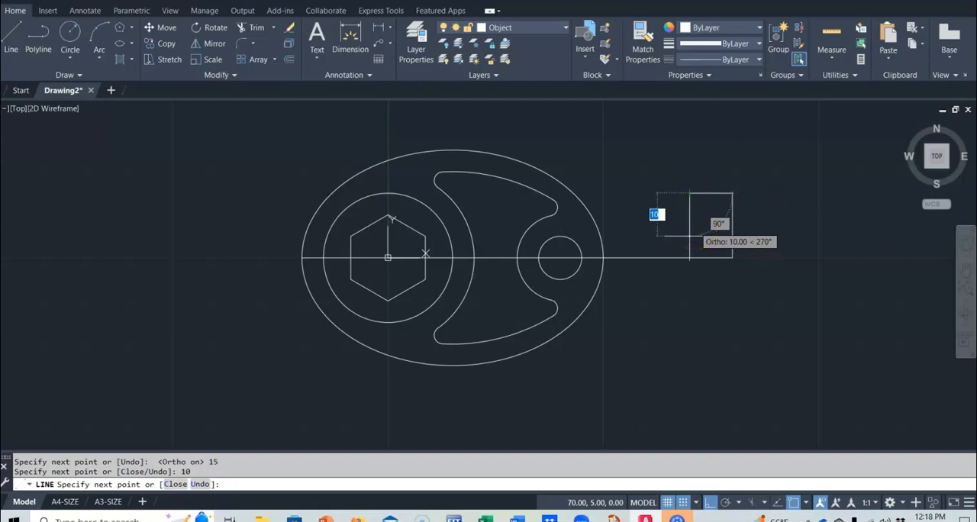
type("1")
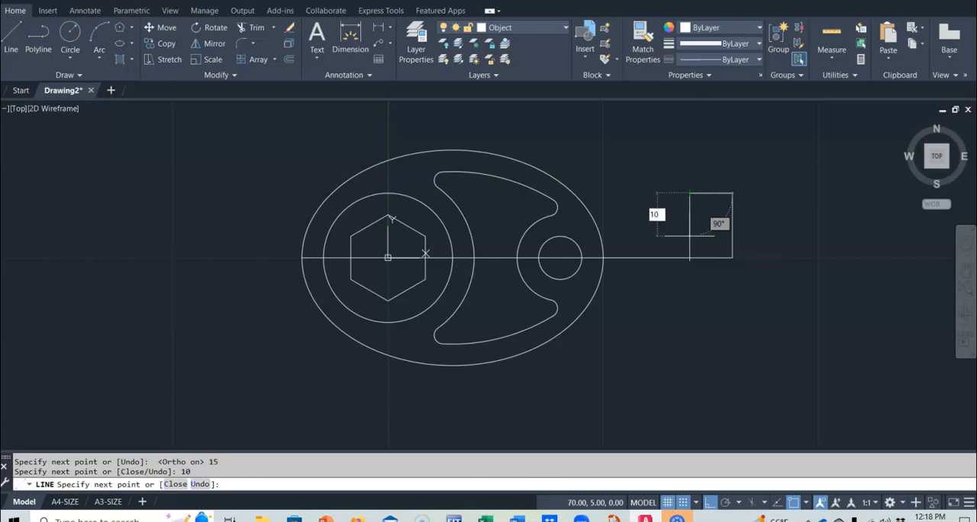
key("Return")
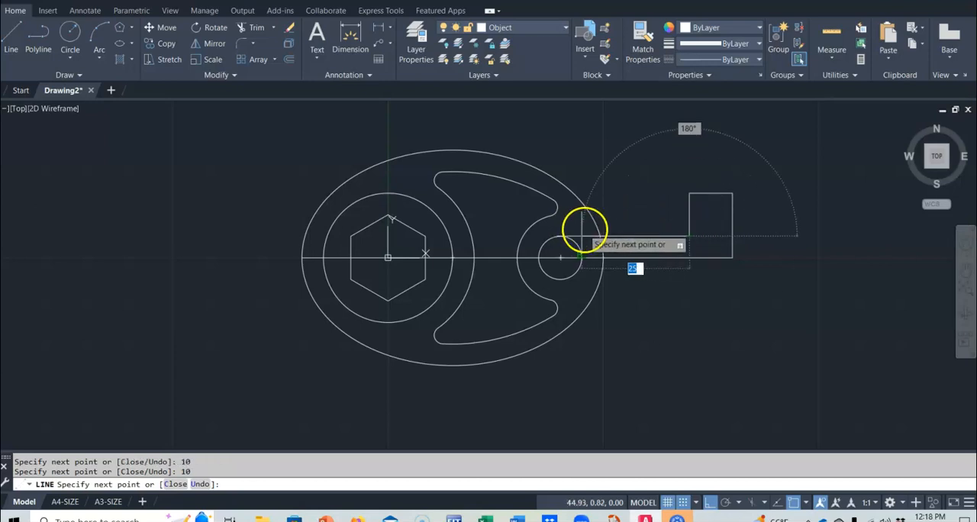
left_click(580, 229)
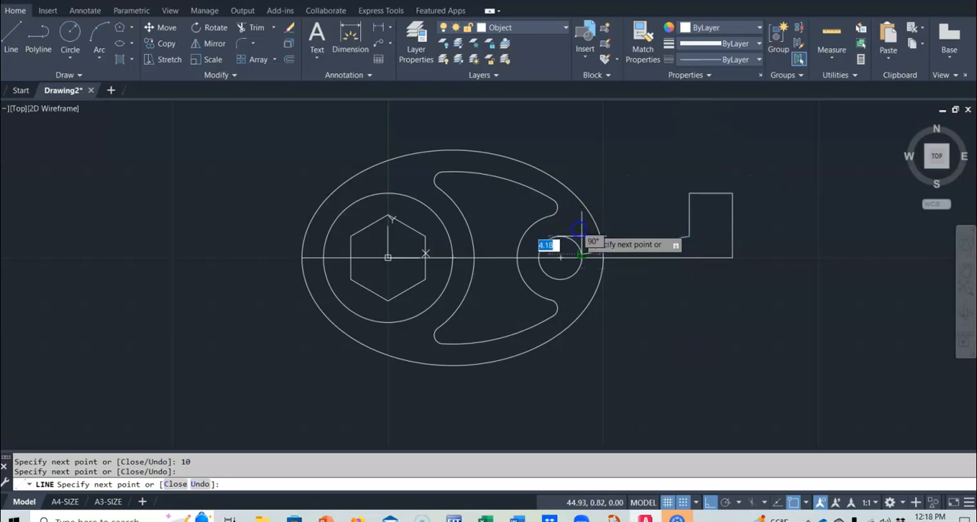
type("u")
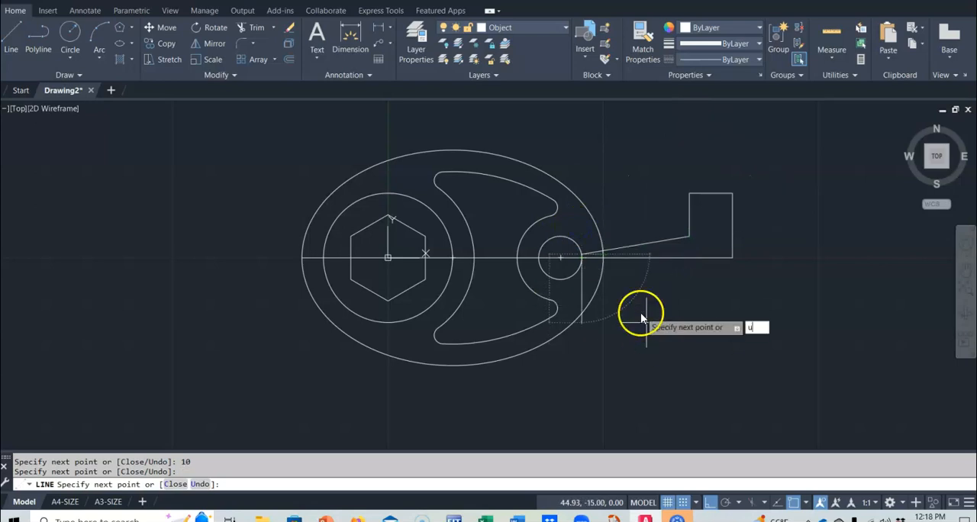
key("Return")
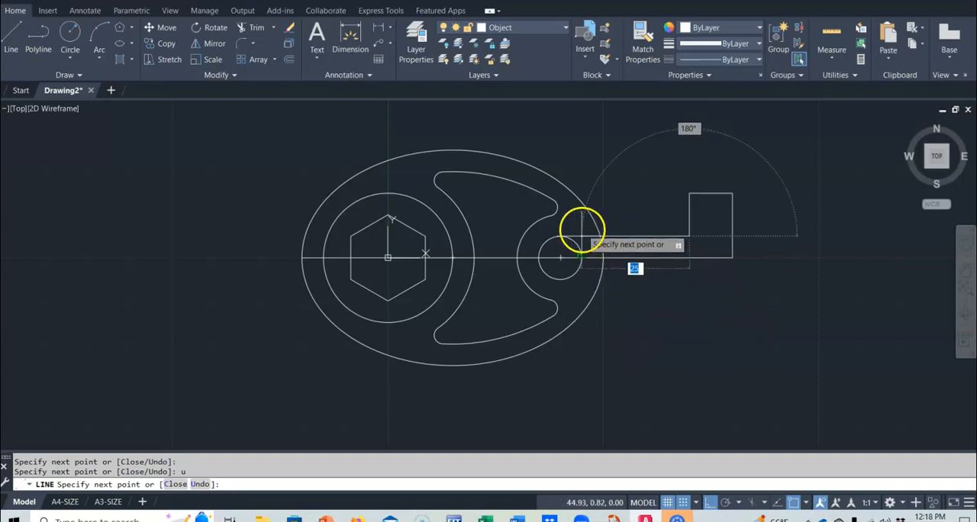
Turn object snap off and finish the line with a horizontal segment 25 mm to the left, ending inside the ellipse at 45,5
left_click(799, 502)
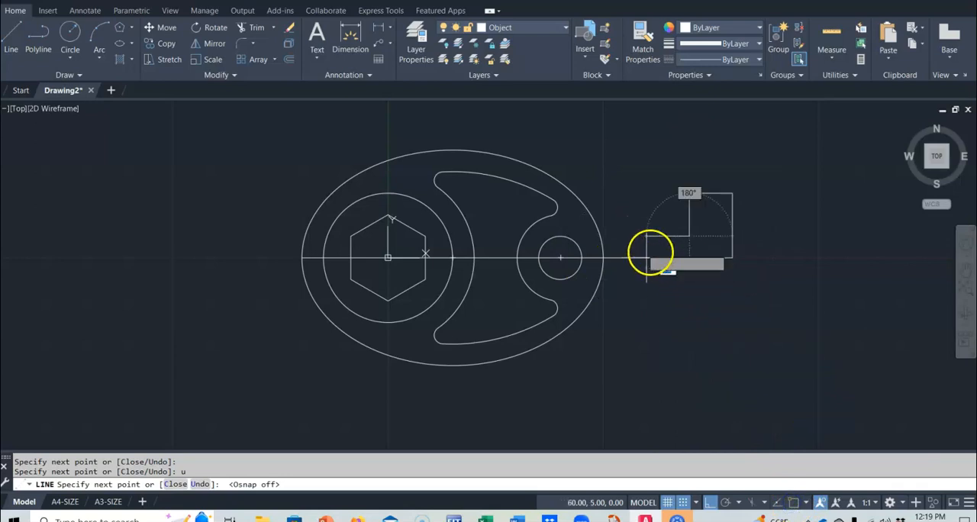
left_click(584, 241)
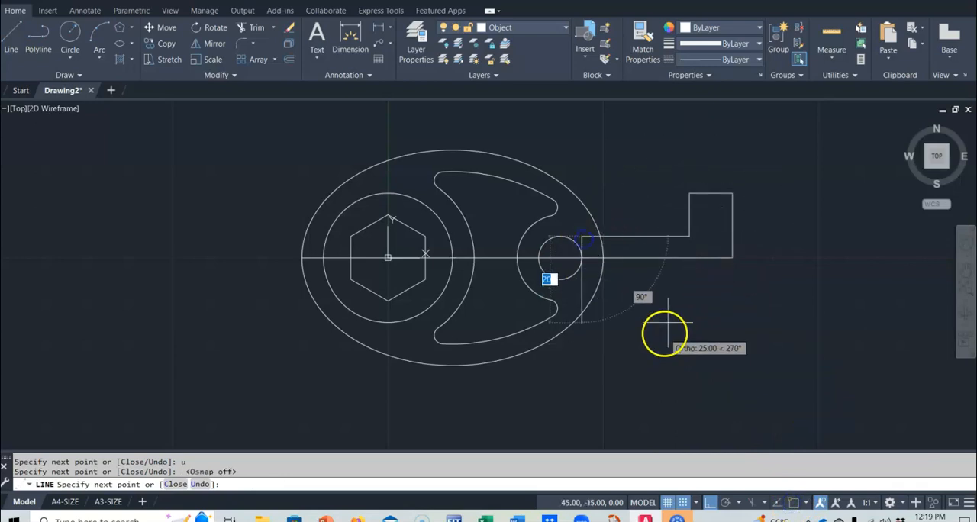
key("Escape")
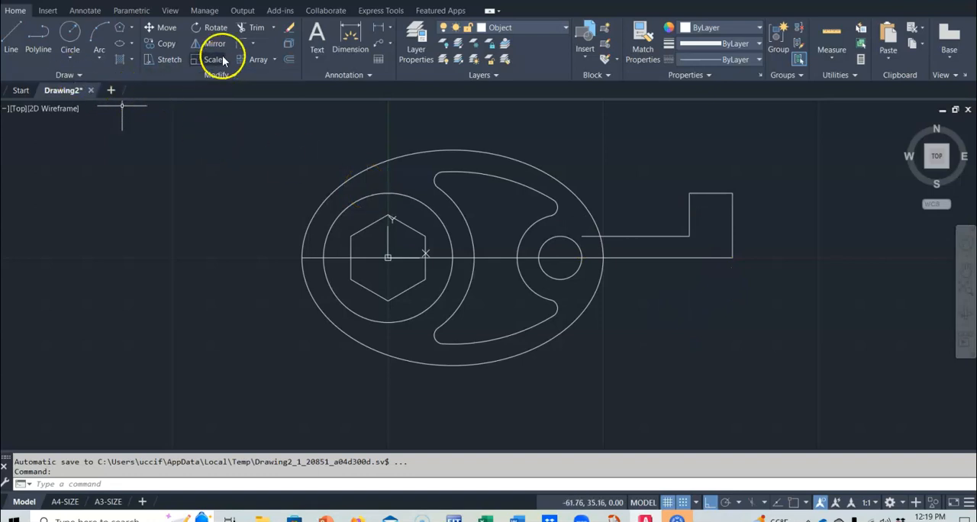
Fillet the inner corner between the long horizontal line and the short vertical line with radius 2
left_click(246, 42)
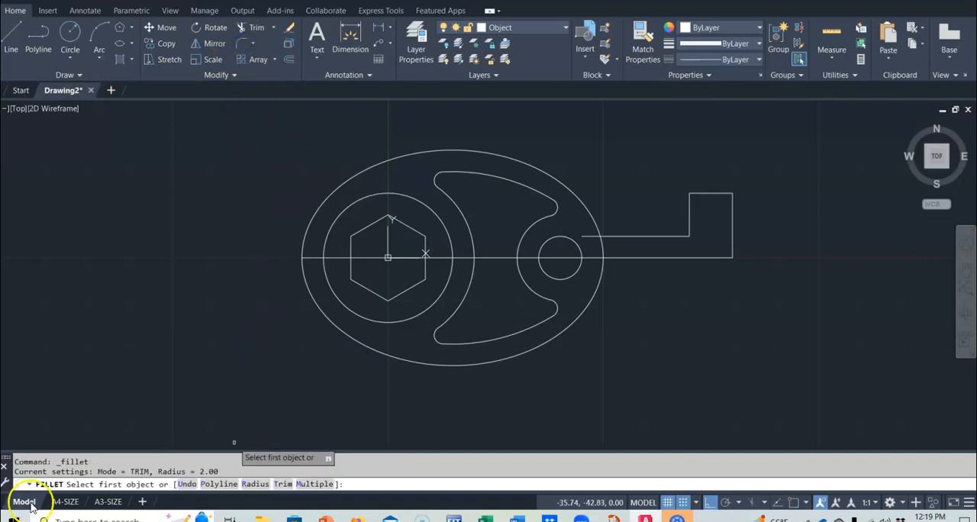
left_click(664, 235)
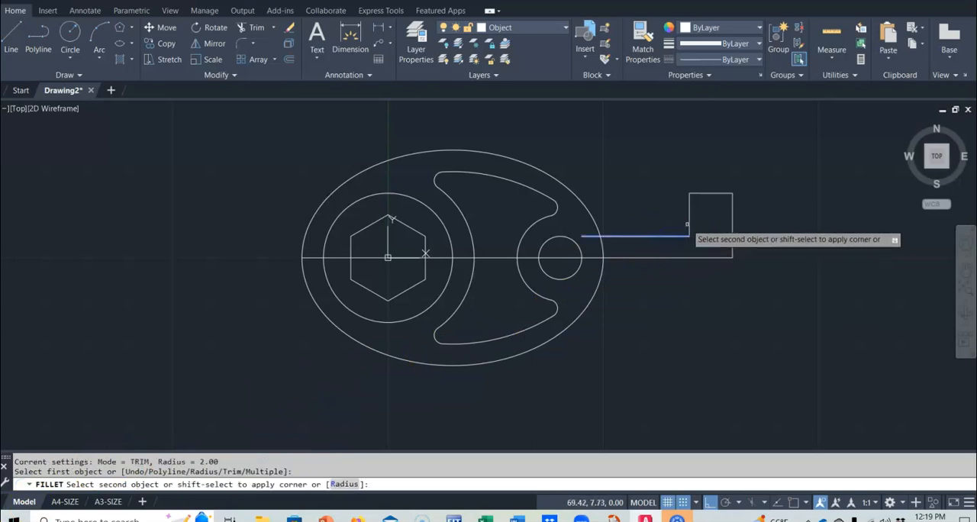
left_click(691, 223)
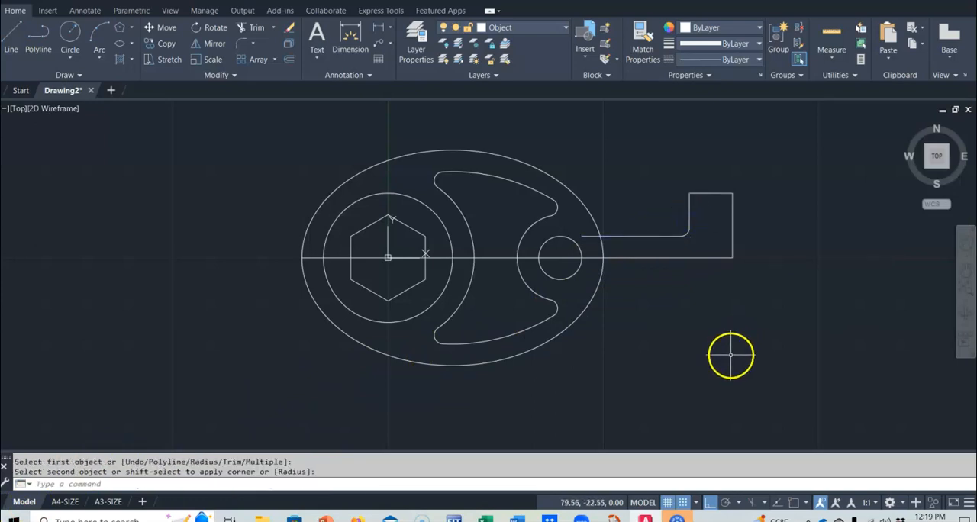
Chamfer the upper right corner of the handle end with both distances set to 2
left_click(253, 44)
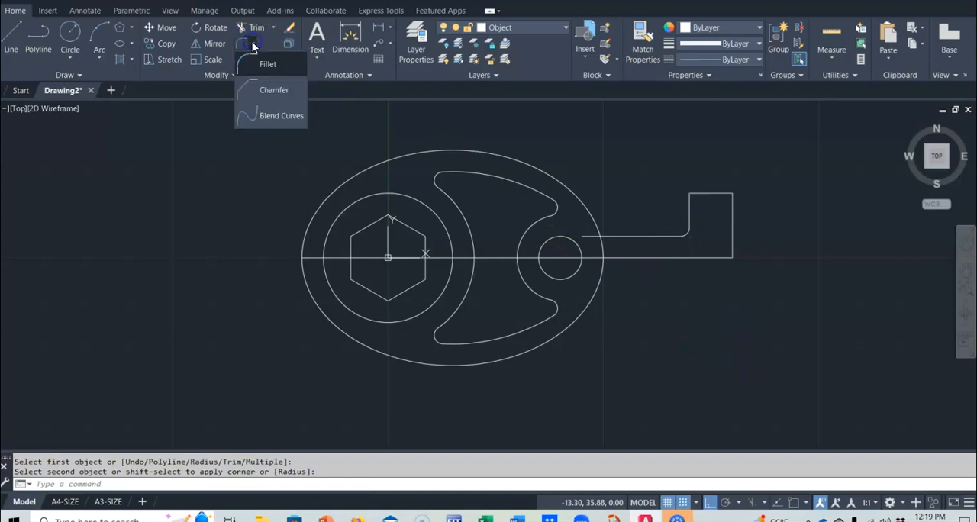
left_click(255, 91)
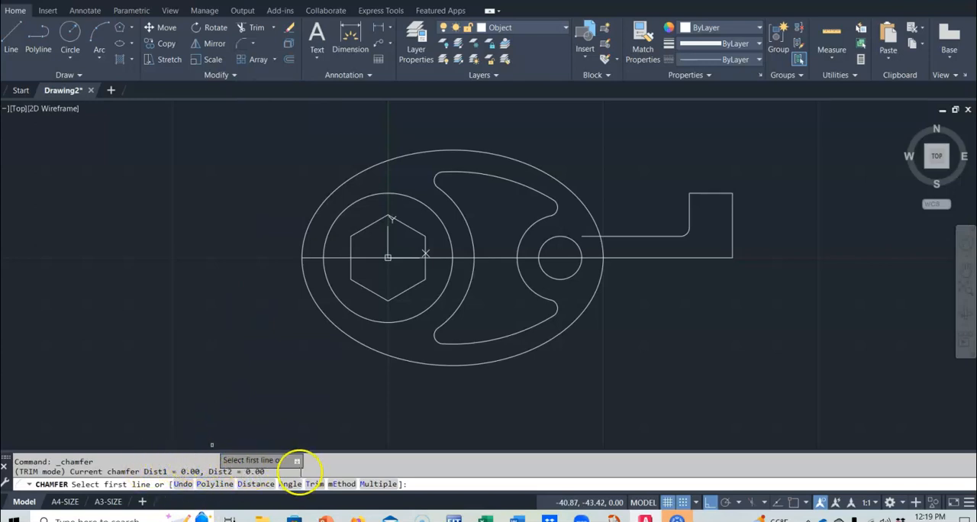
type("d")
key("Return")
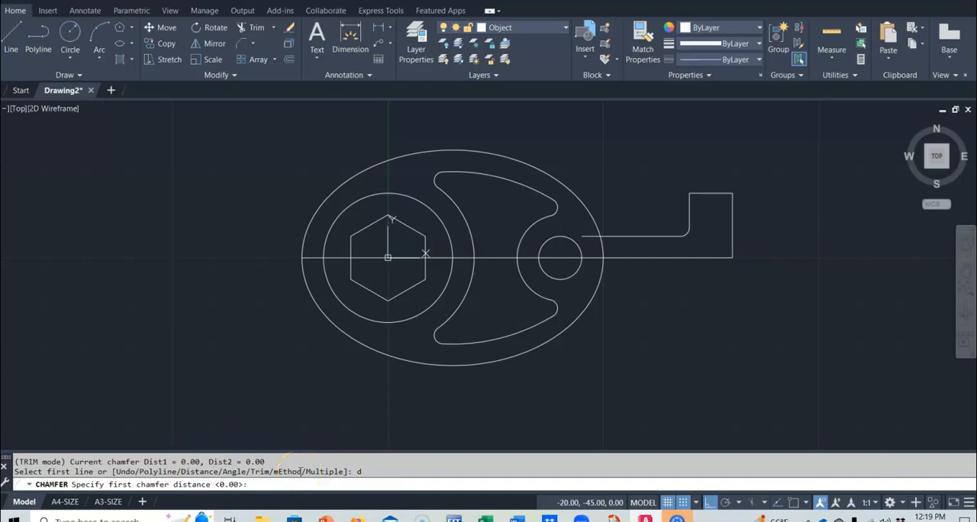
key("Return")
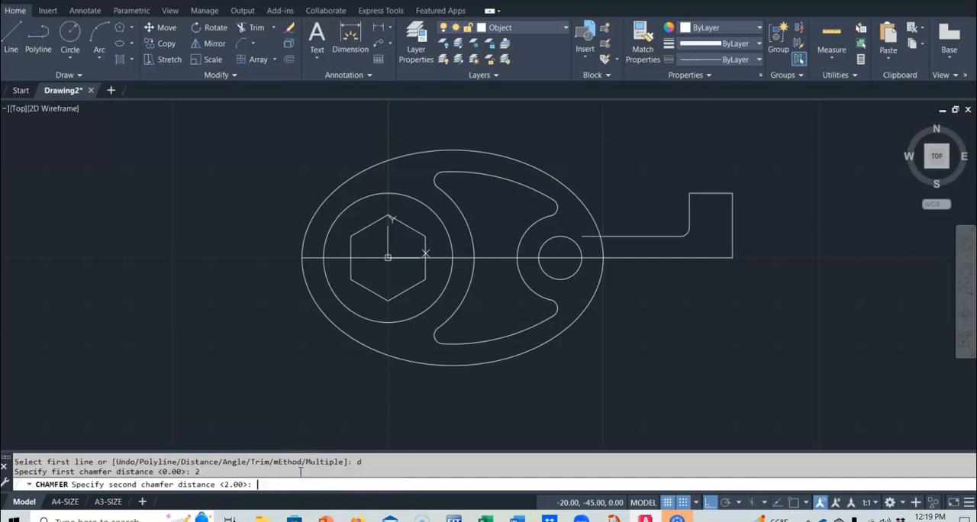
key("Return")
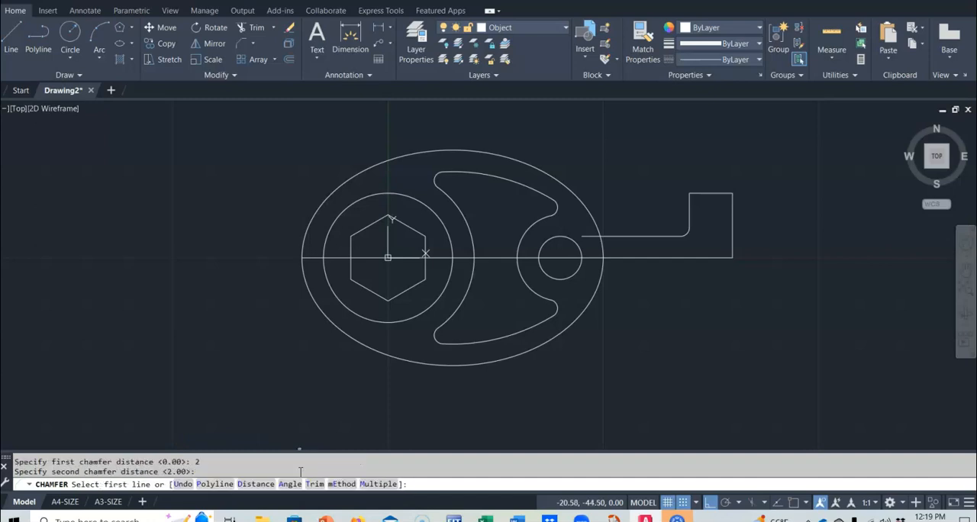
left_click(721, 193)
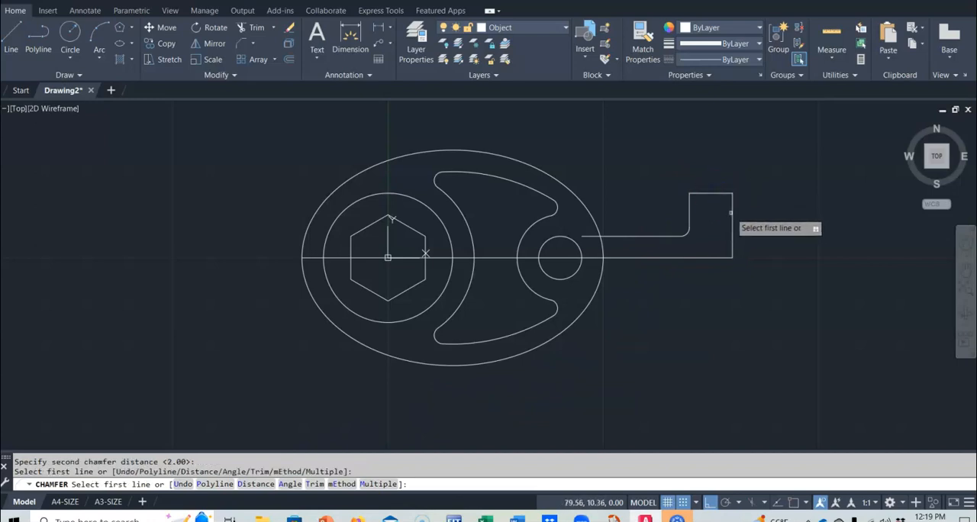
left_click(733, 212)
left_click(722, 193)
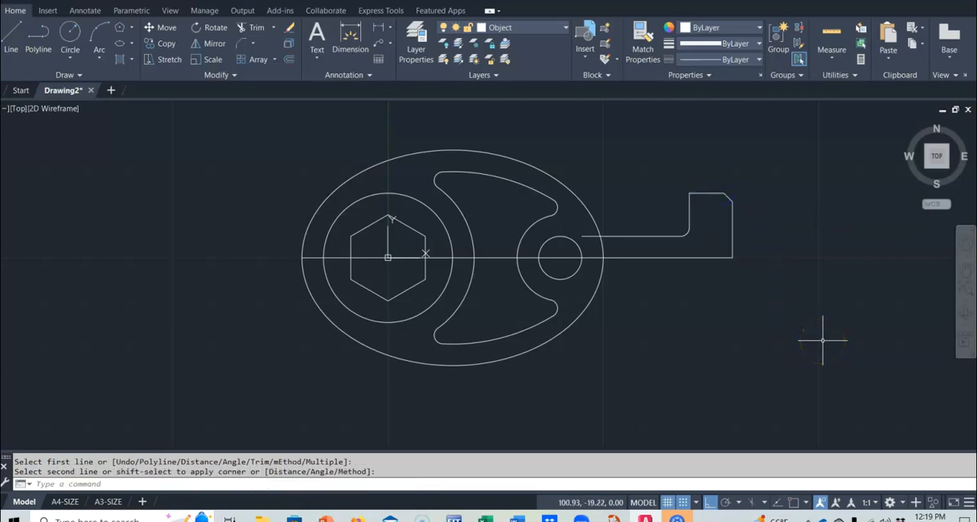
Mirror the upper handle lines, fillet and chamfer about the horizontal centerline through 80,0, keeping the source objects
left_click(206, 43)
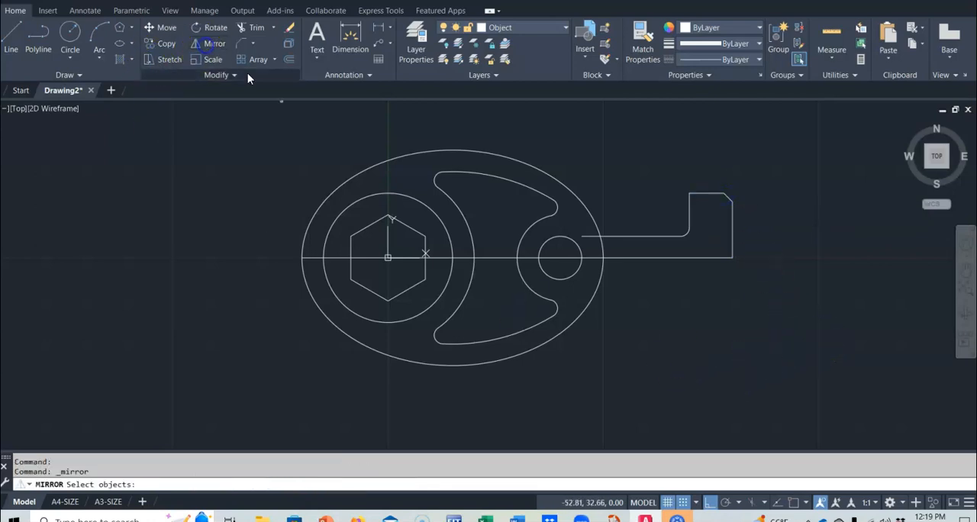
left_click(622, 236)
left_click(686, 234)
left_click(704, 195)
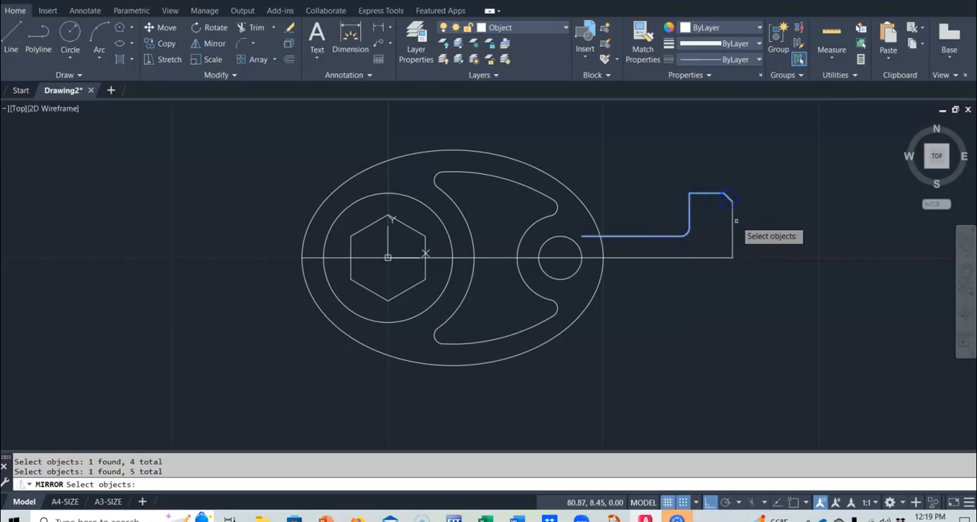
left_click(733, 221)
key("Return")
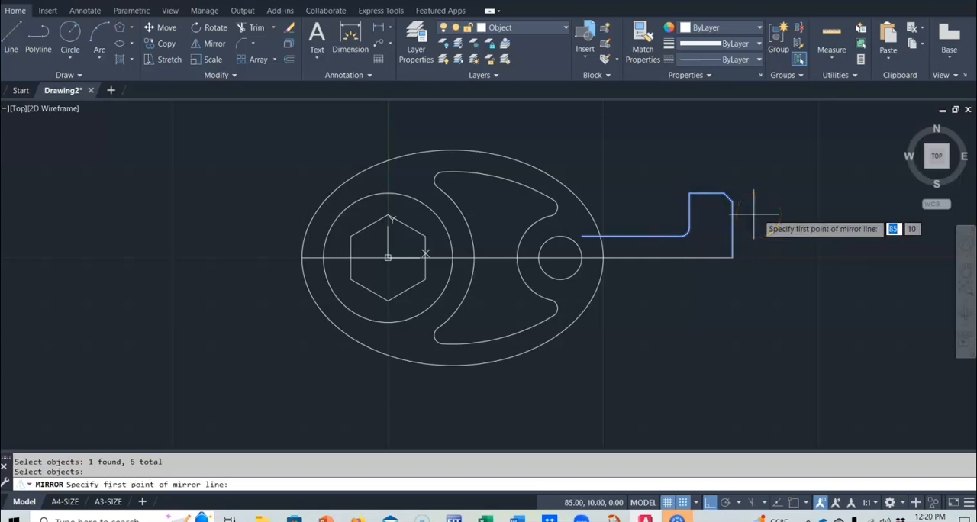
left_click(733, 257)
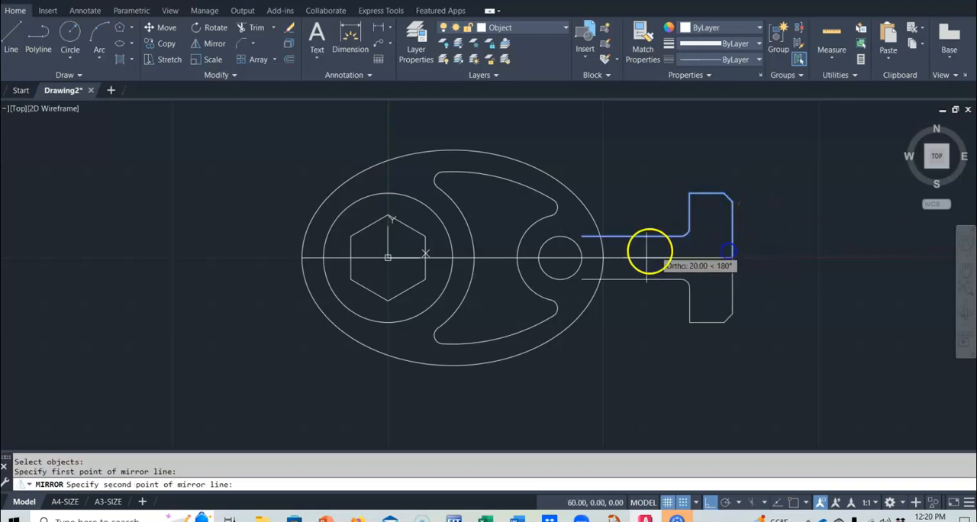
left_click(605, 252)
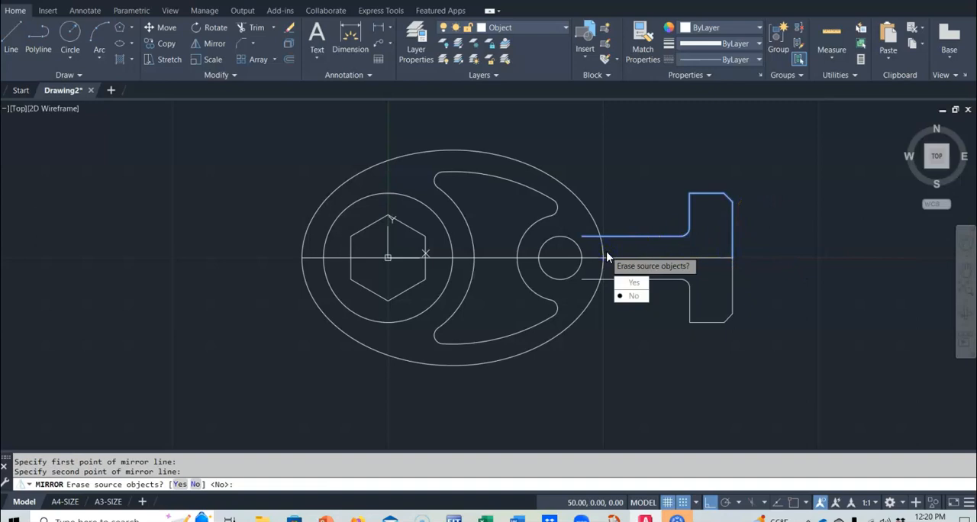
key("Return")
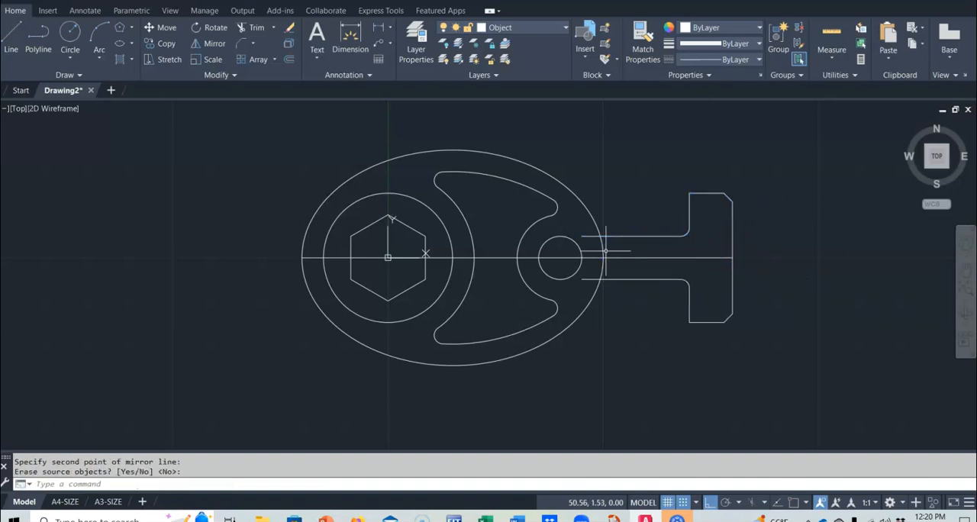
Trim the handle line ends inside the ellipse and the ellipse arc between the two handle lines
left_click(255, 27)
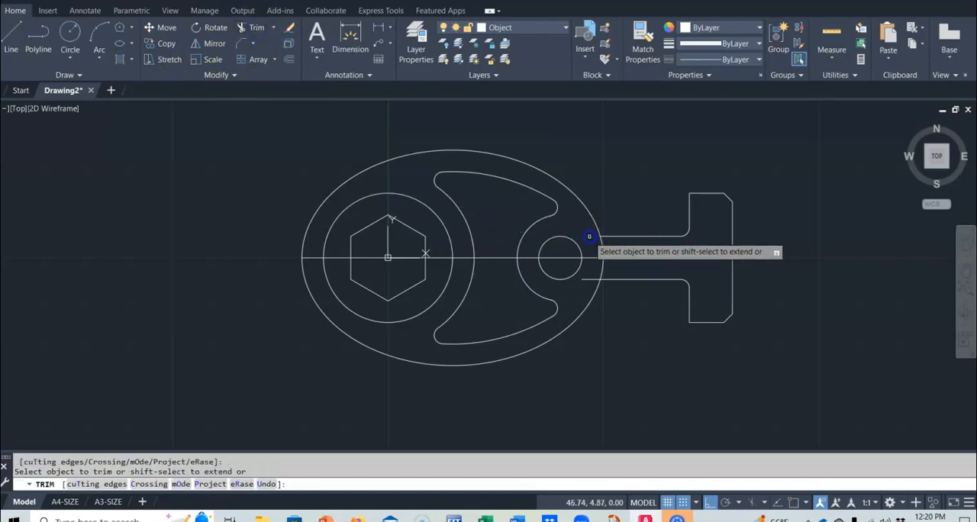
left_click(602, 261)
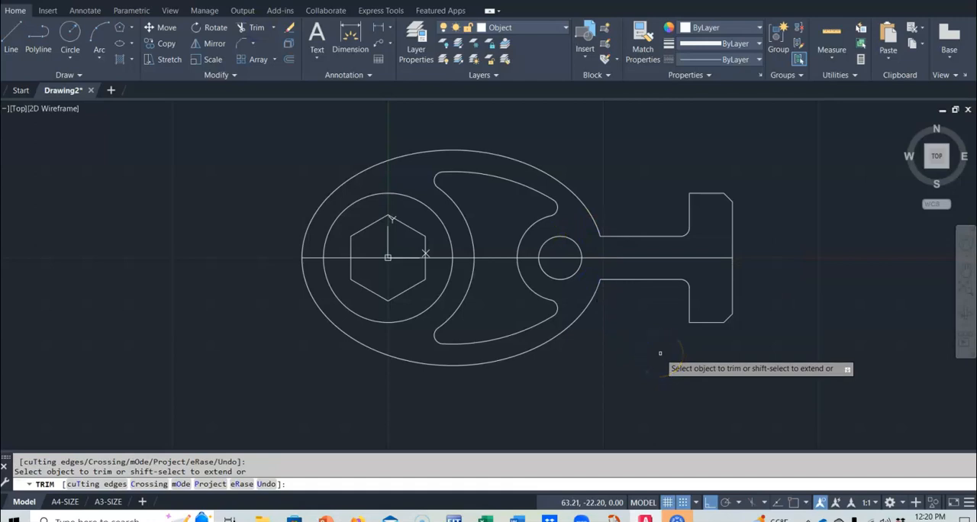
key("Return")
Move the line segments along the part's horizontal centerline to the Construction layer and clear the selection
left_click(649, 258)
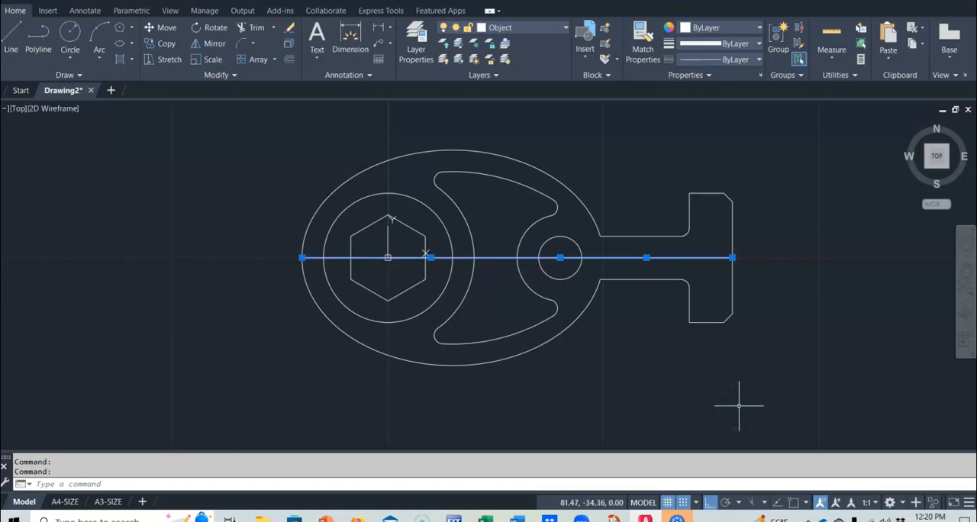
left_click(565, 28)
left_click(509, 75)
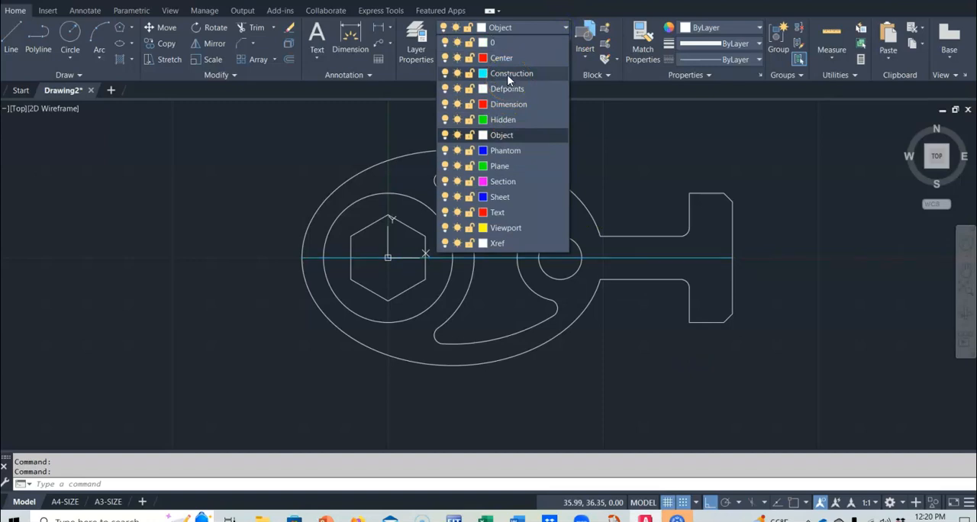
left_click(509, 77)
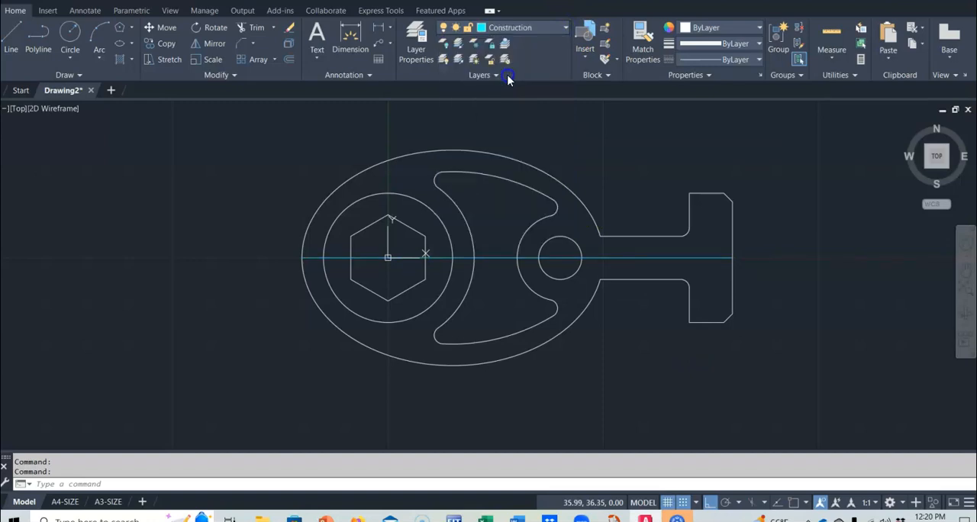
left_click(565, 28)
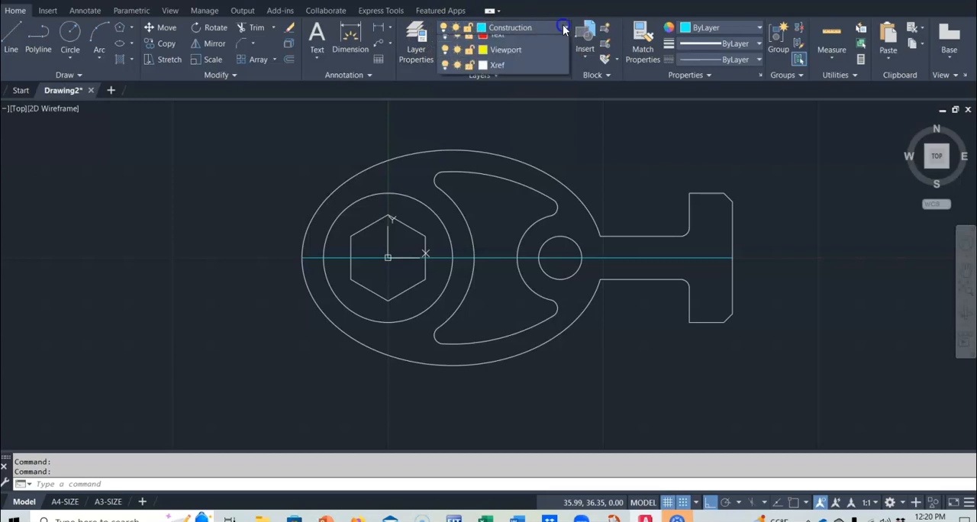
left_click(497, 136)
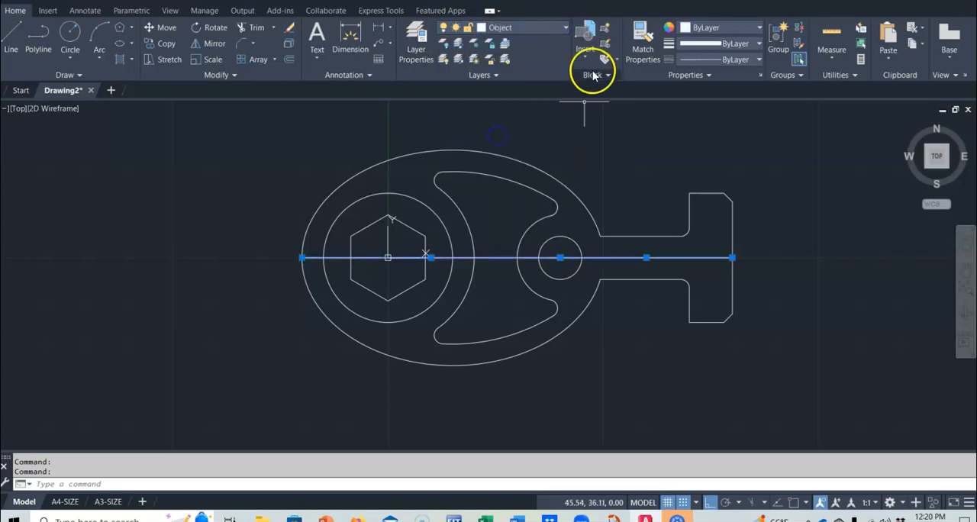
left_click(565, 27)
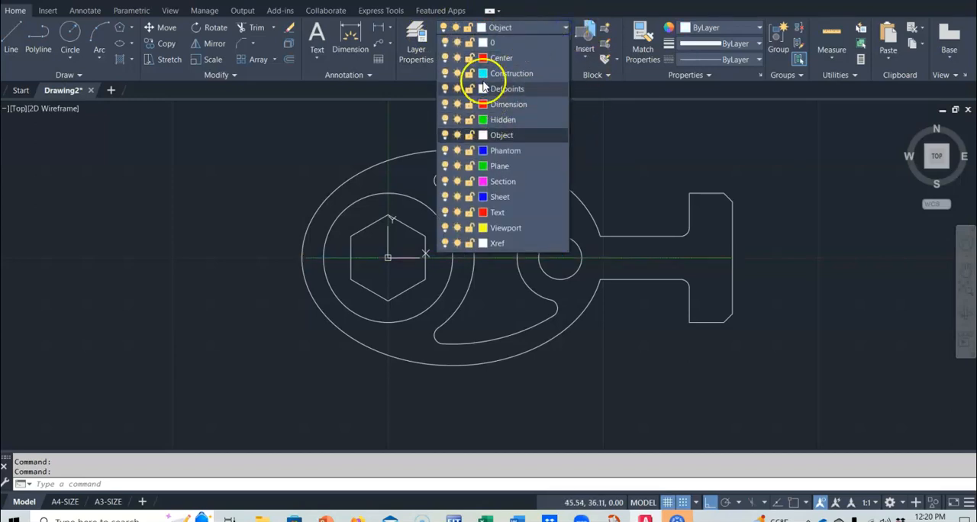
left_click(482, 73)
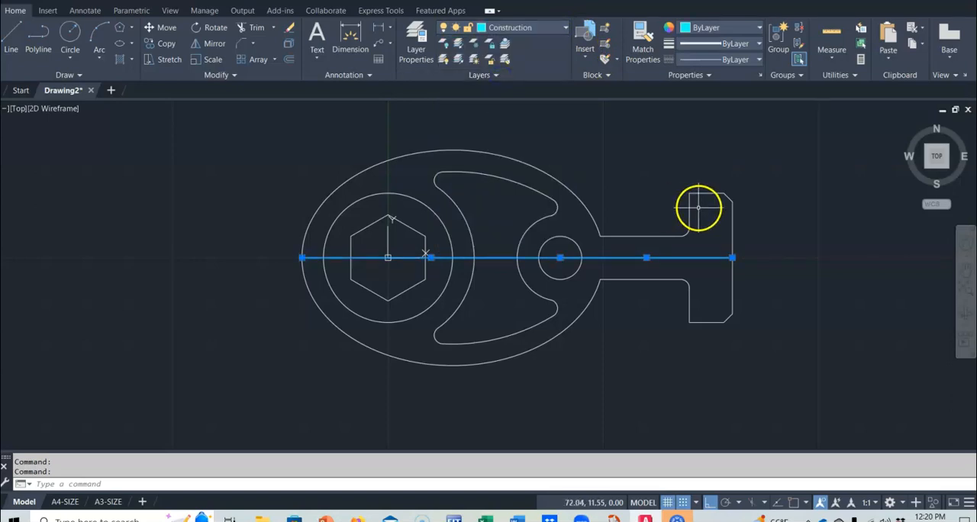
key("Escape")
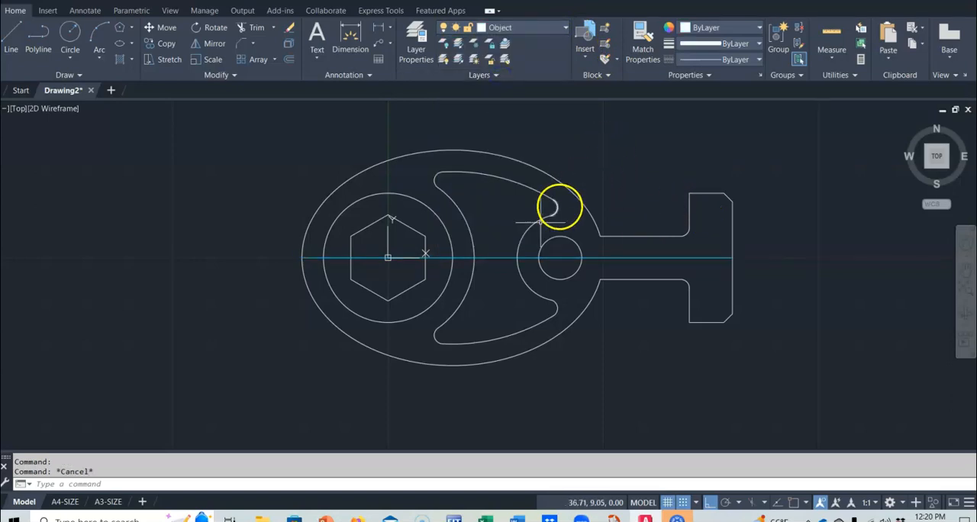
Turn off the Construction layer
left_click(562, 29)
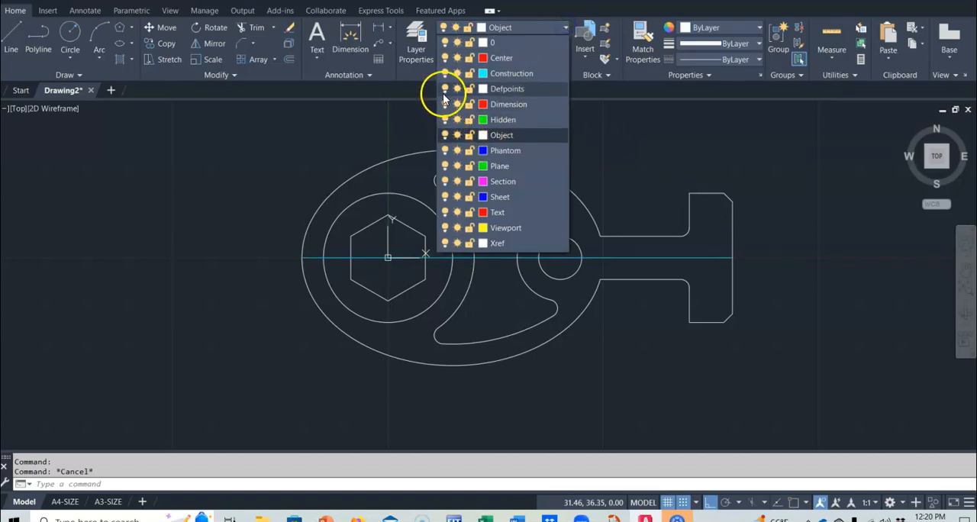
left_click(445, 73)
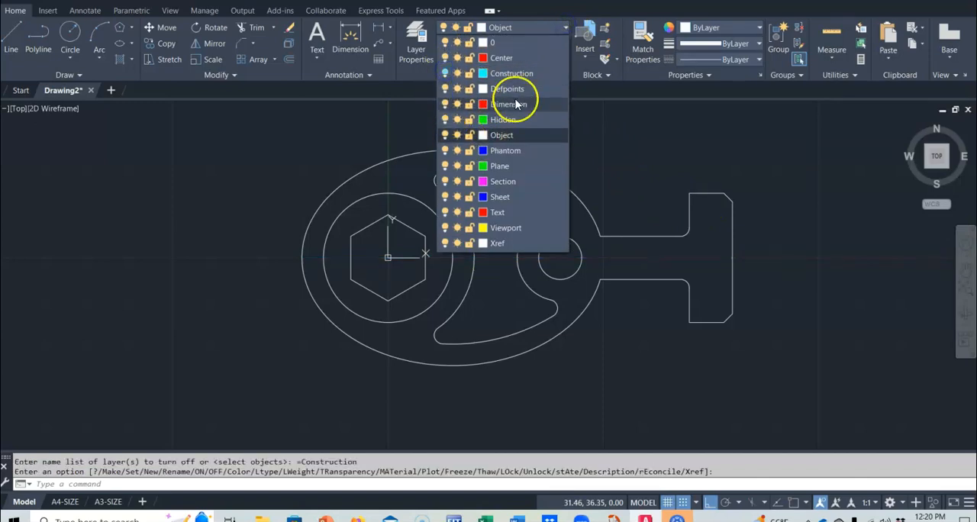
left_click(594, 133)
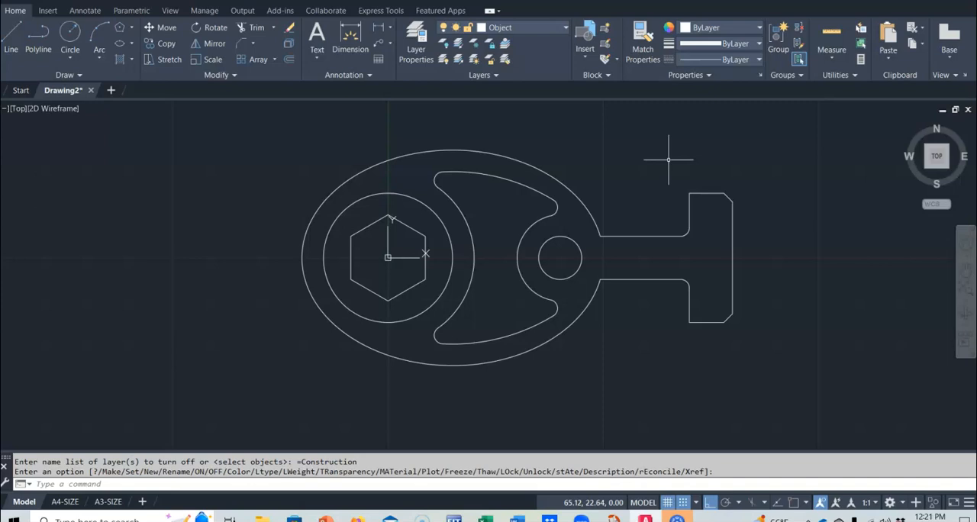
In the A4-SIZE layout, activate the viewport, zoom to the drawing extents and reduce the view to leave a margin around the part
left_click(61, 503)
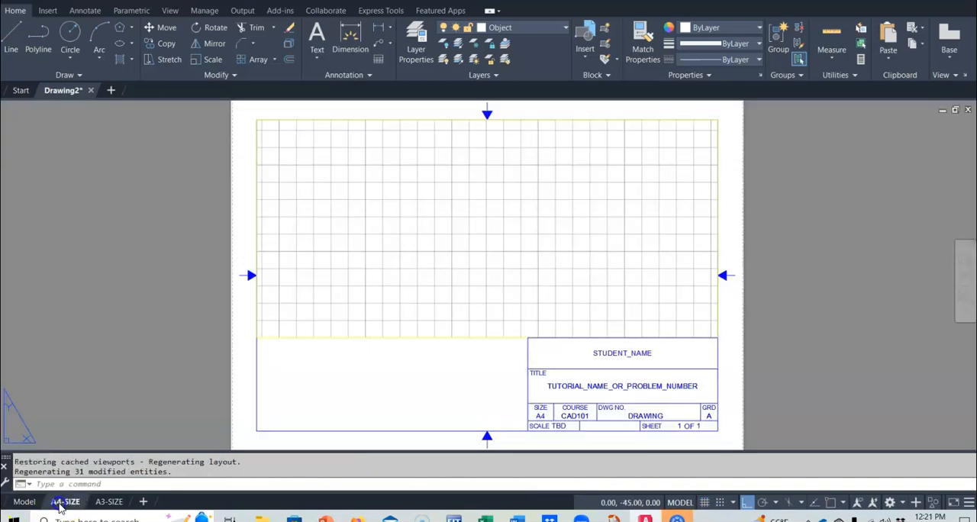
double_click(402, 265)
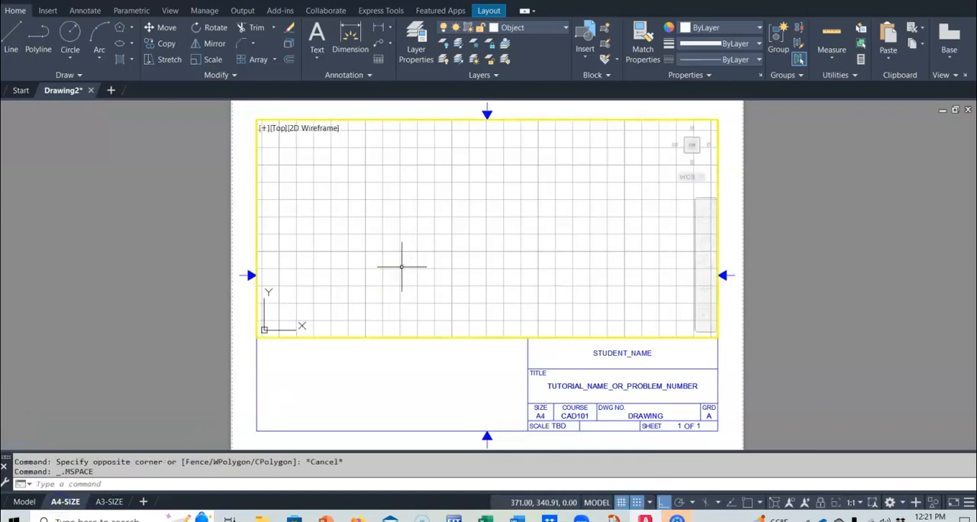
type("z")
key("Return")
type("e")
key("Return")
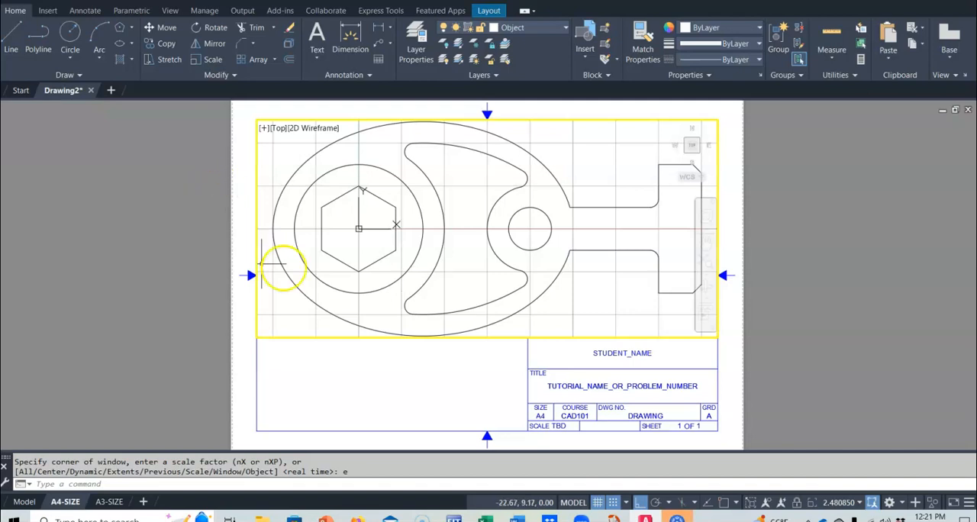
scroll(494, 243, "down", 2)
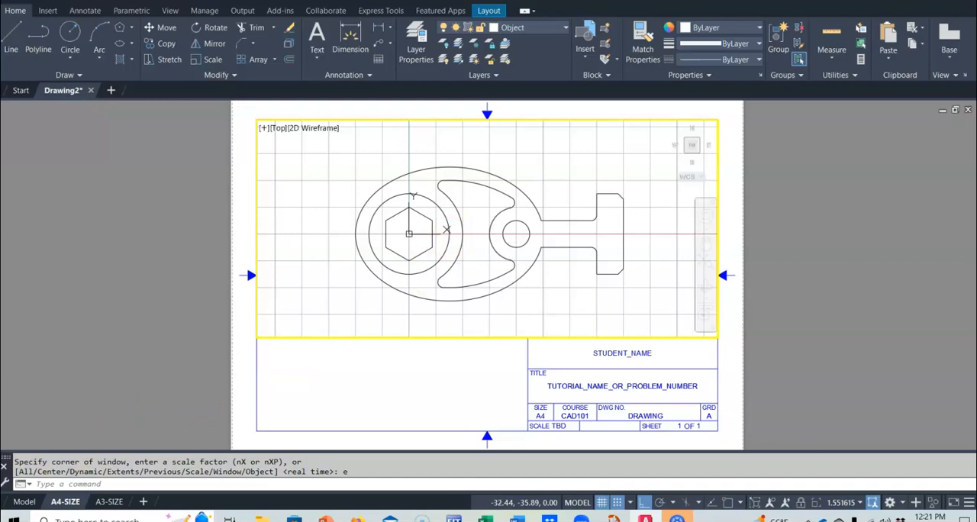
Return to model space, set up a plot with the DWG To PDF.pc3 plotter and preview it
left_click(24, 502)
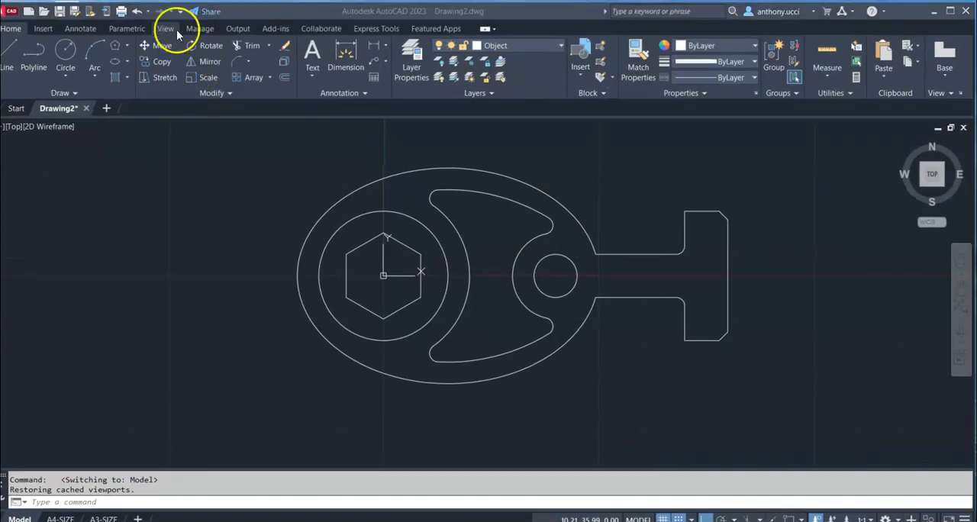
left_click(125, 13)
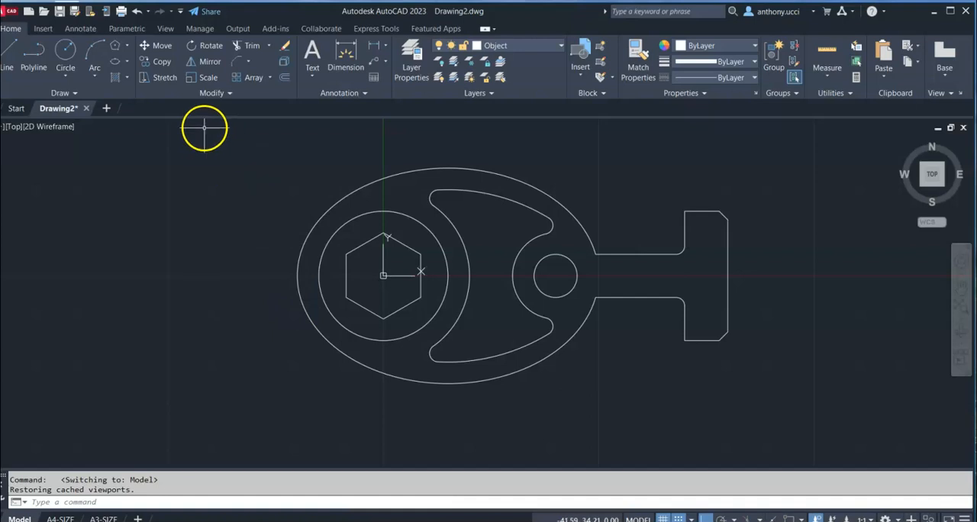
left_click(122, 12)
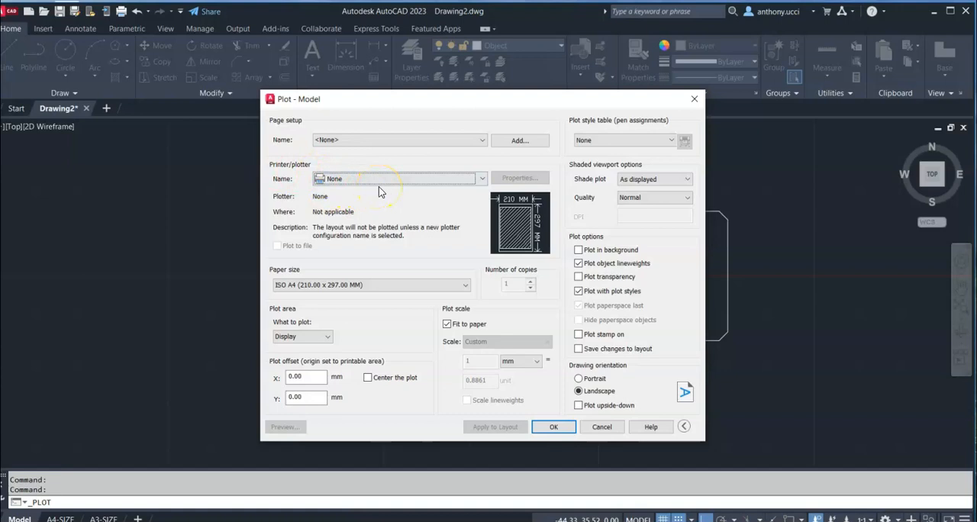
left_click(482, 178)
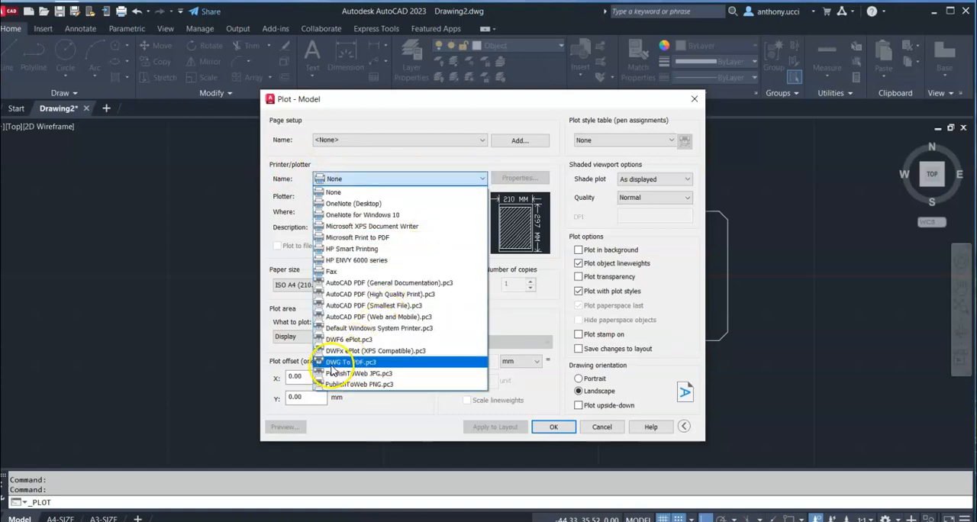
left_click(338, 364)
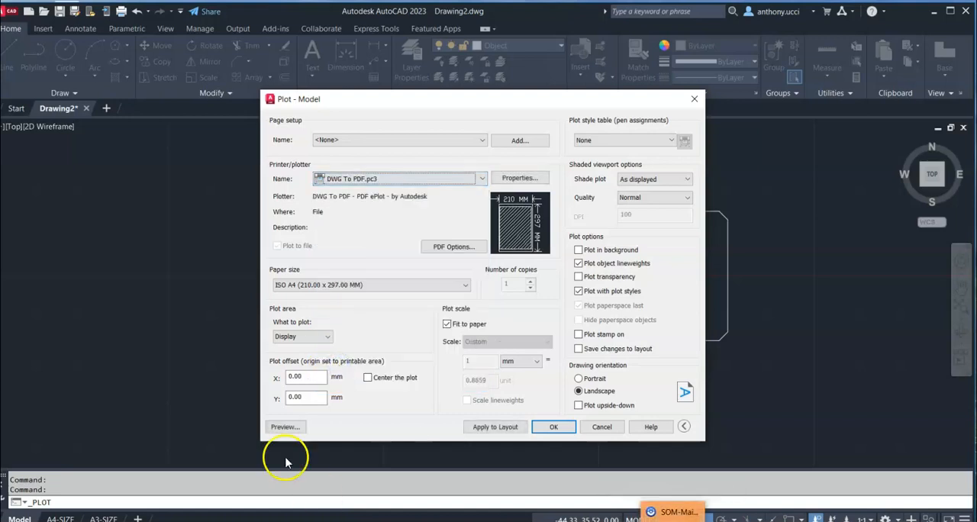
left_click(285, 427)
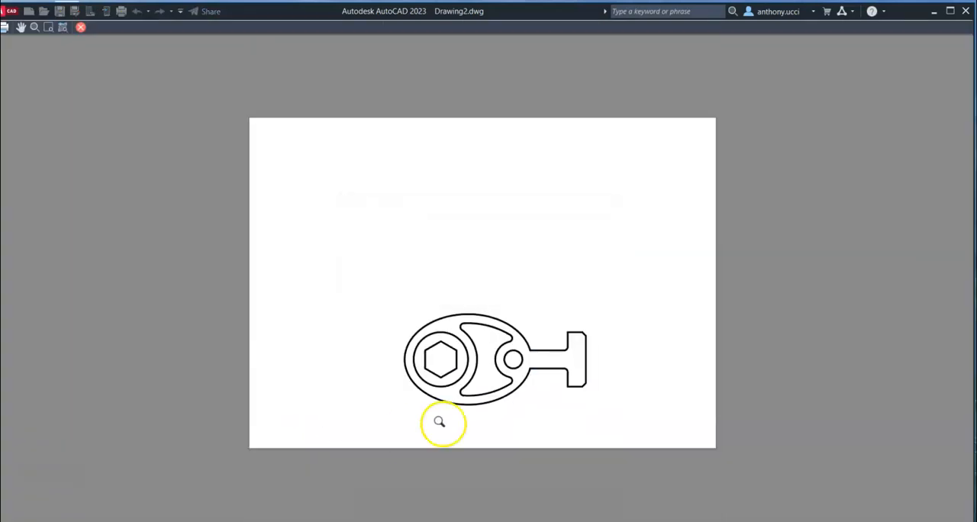